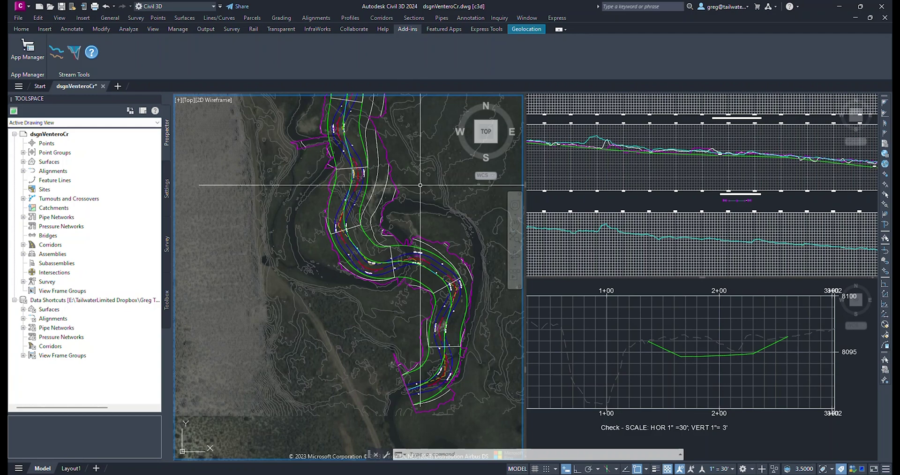
Step: Create surface profiles for the Ventero Creek alignment, adding Bench Surface - (1) and eg2020Ventero to the profile list
left_click(718, 339)
scroll(718, 339, "down", 6)
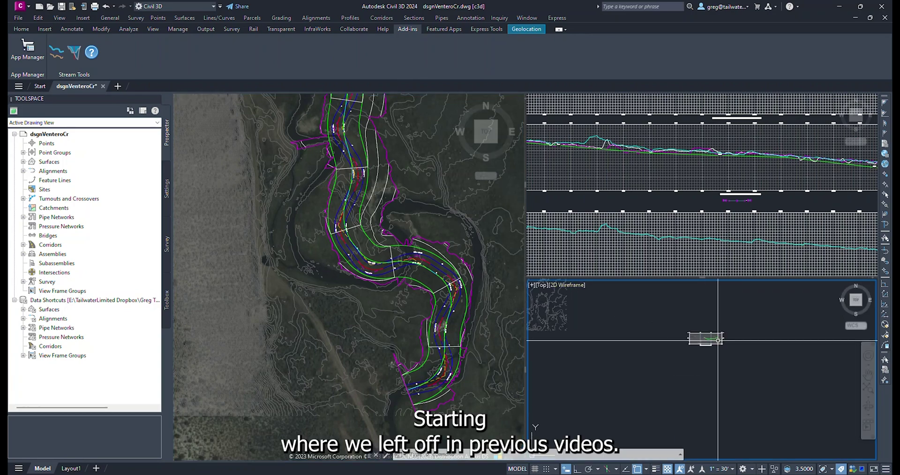
scroll(718, 340, "up", 6)
middle_click_drag(792, 393, 651, 392)
scroll(628, 340, "up", 4)
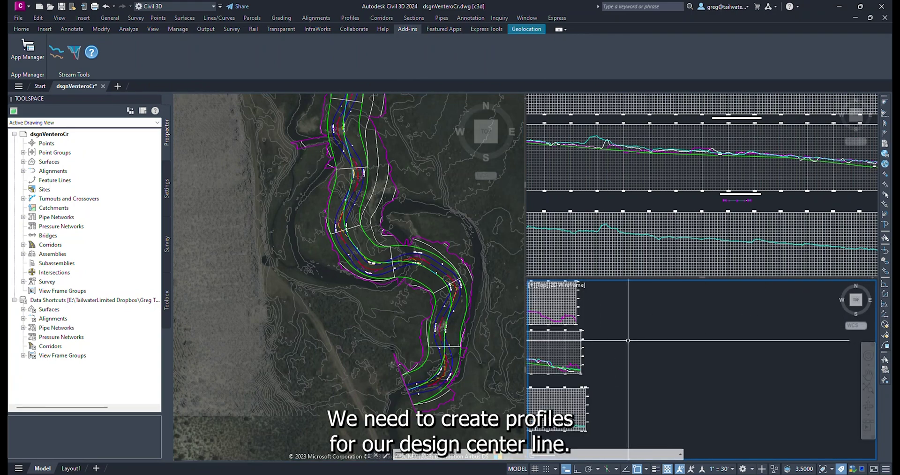
left_click(351, 18)
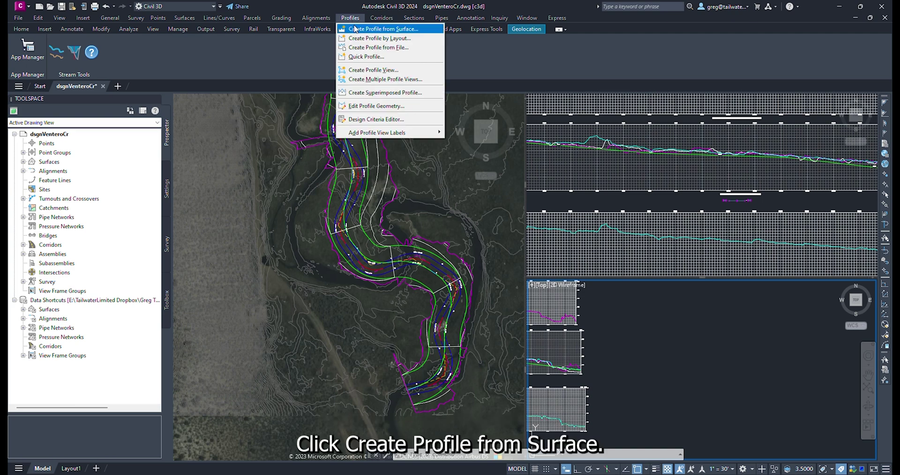
left_click(355, 29)
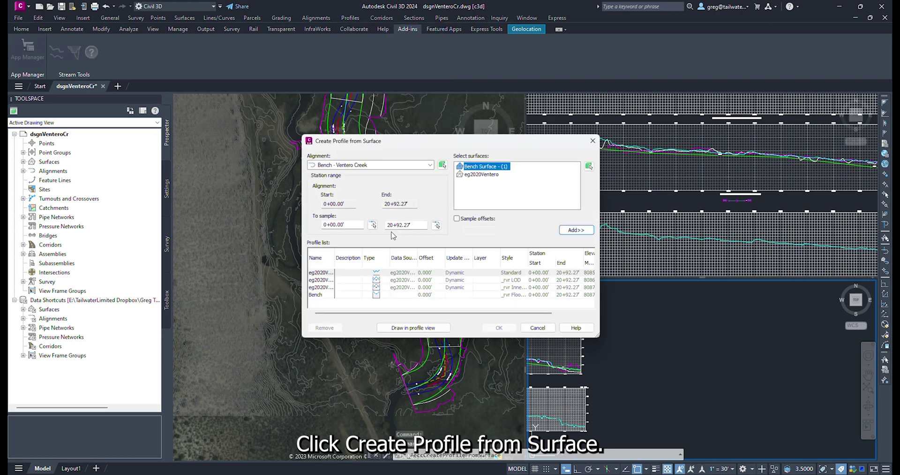
left_click(395, 164)
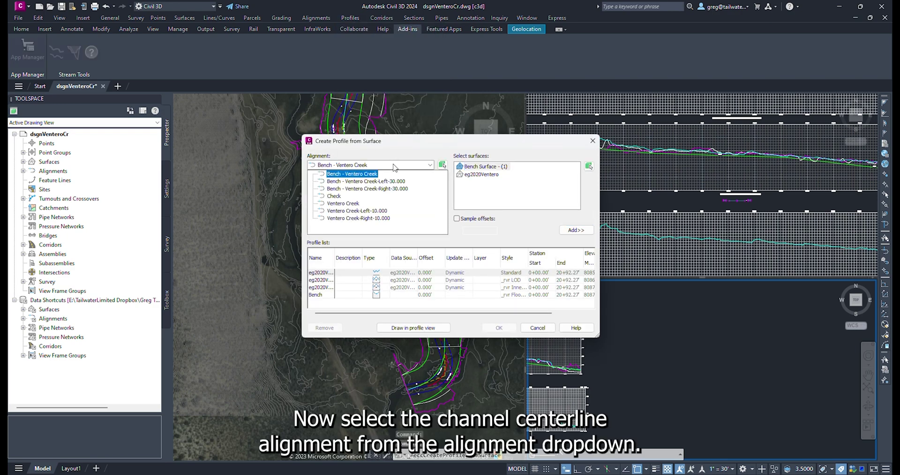
left_click(343, 203)
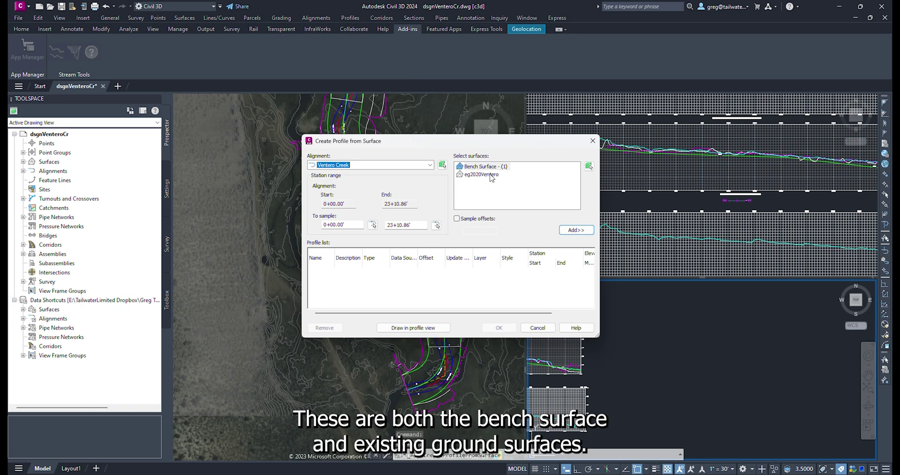
left_click(571, 231)
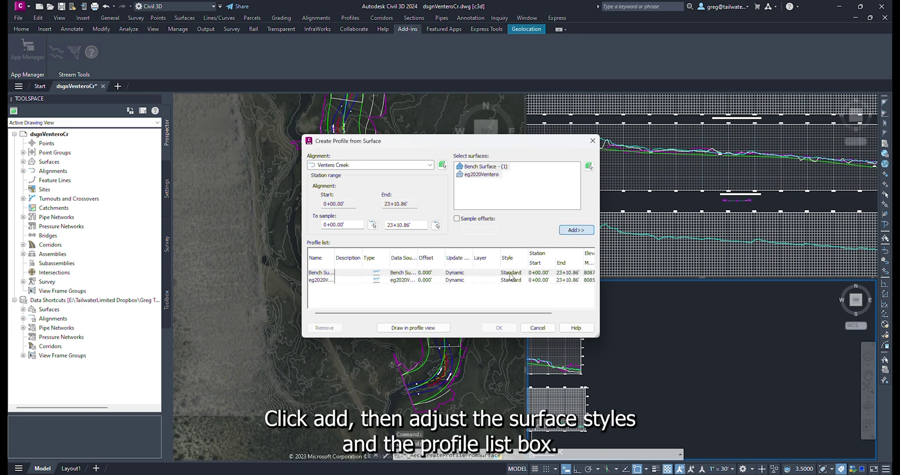
Step: Assign the _rvr Floodplain style to the bench surface profile in the profile list
left_click(511, 275)
left_click(436, 235)
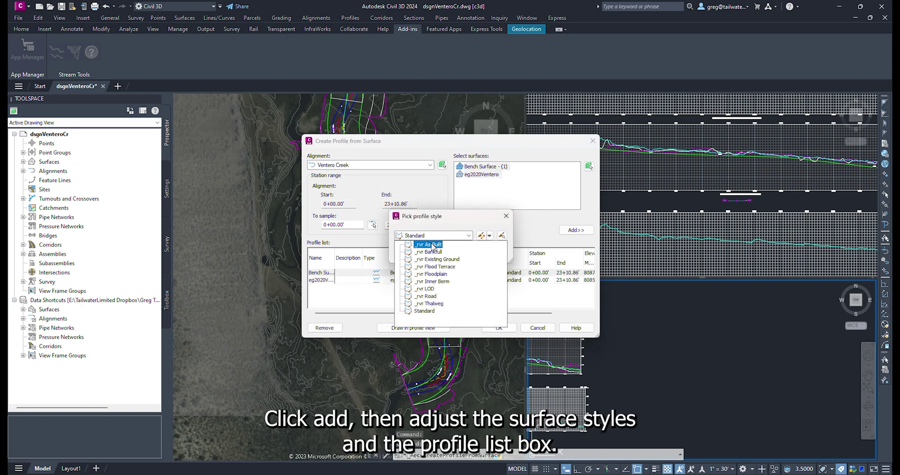
left_click(435, 274)
left_click(412, 252)
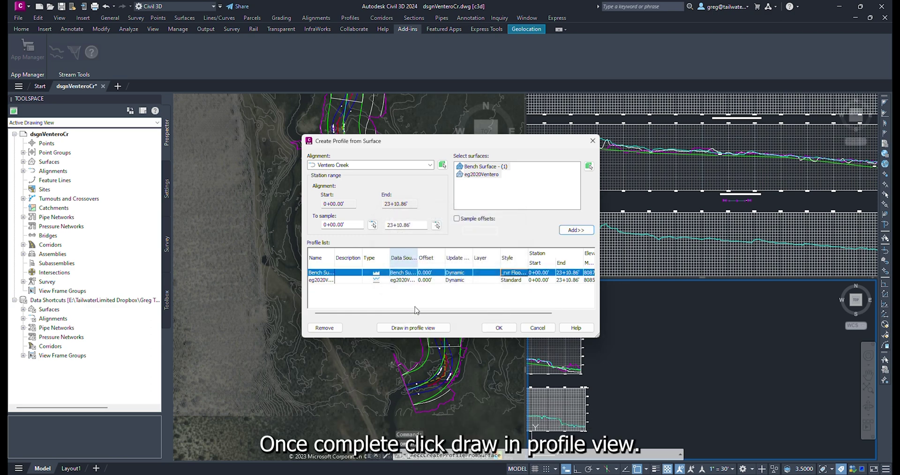
Step: Draw the sampled profiles in a new profile view, placed in the empty model space beside the existing profile views
left_click(415, 328)
left_click(611, 371)
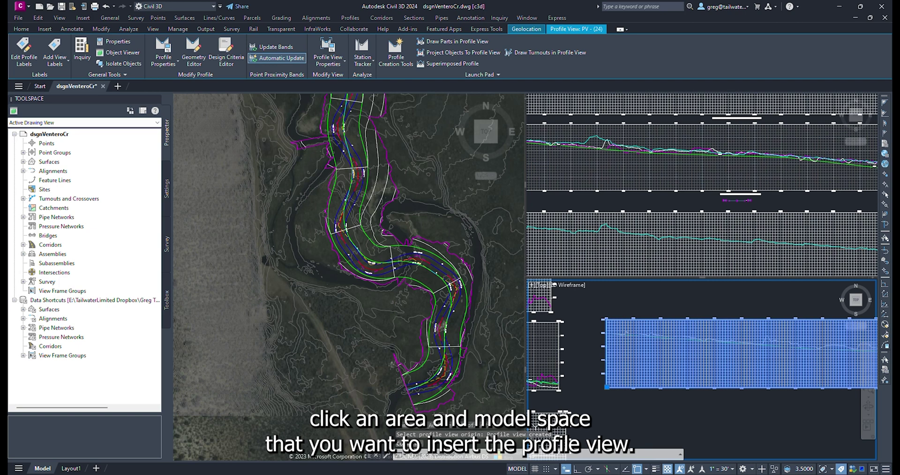
scroll(611, 338, "up", 5)
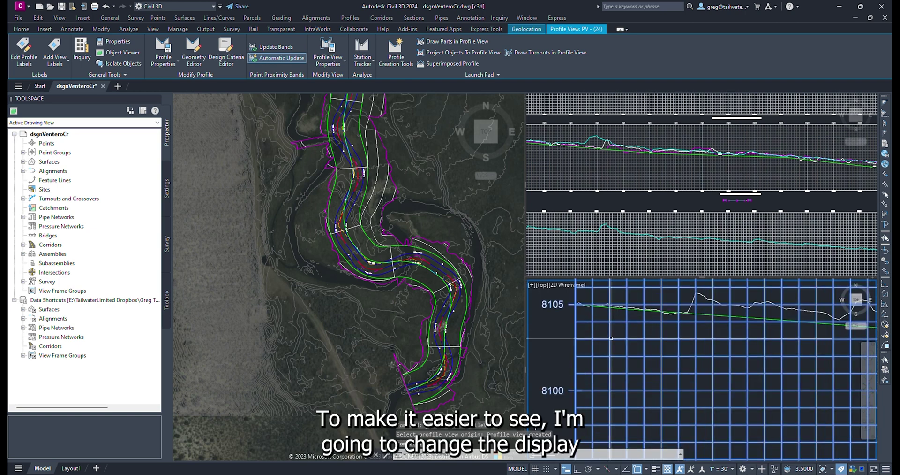
key("Escape")
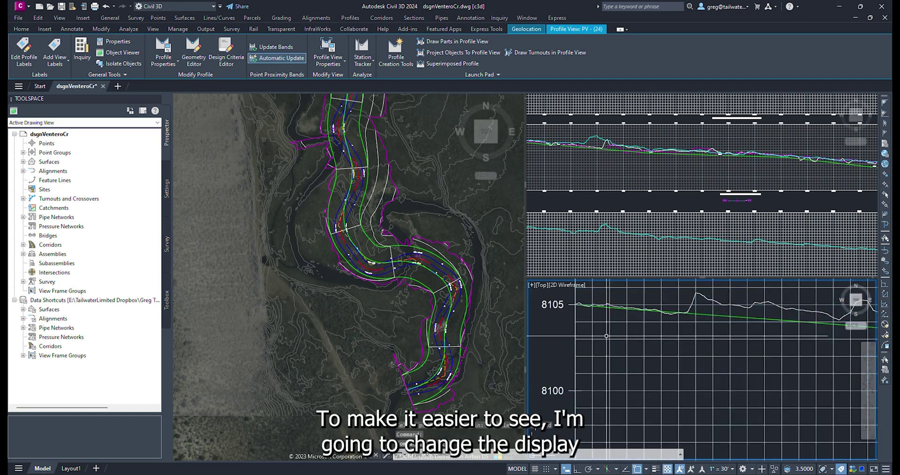
Step: Change the new profile view's style to the parenthesised variant of _rvr 10to1 VEGX in its properties
middle_click_drag(591, 320, 621, 353)
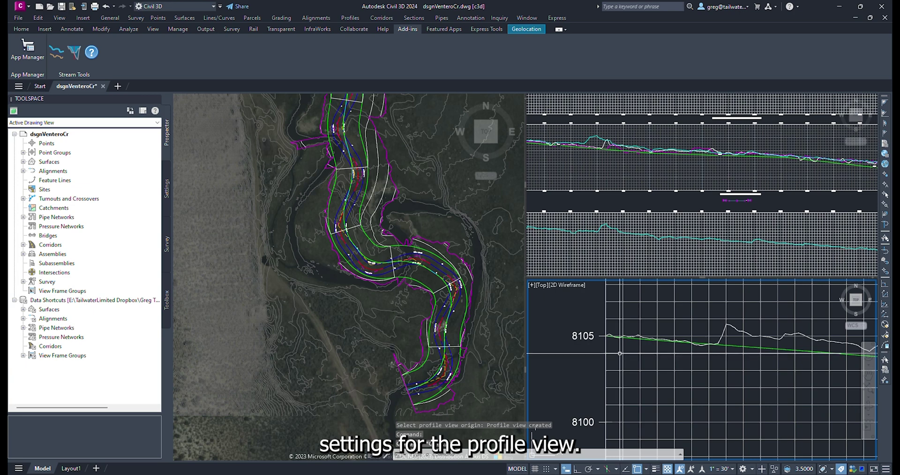
left_click(620, 353)
key("ctrl+1")
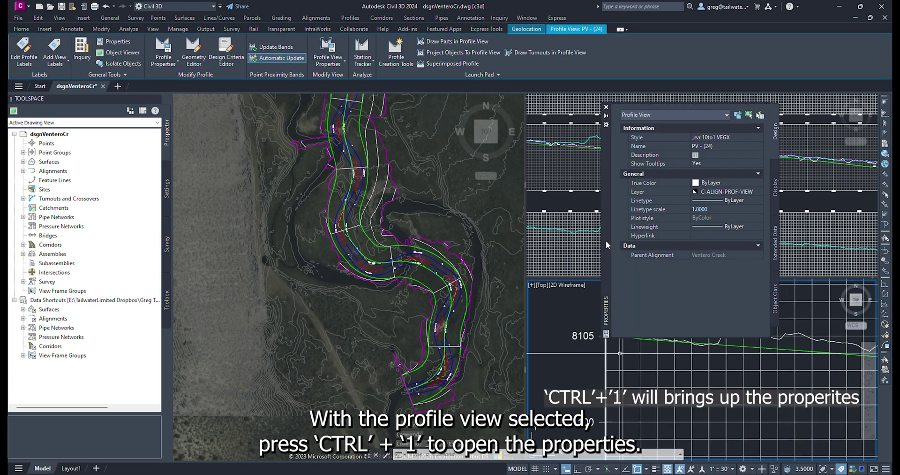
left_click(714, 137)
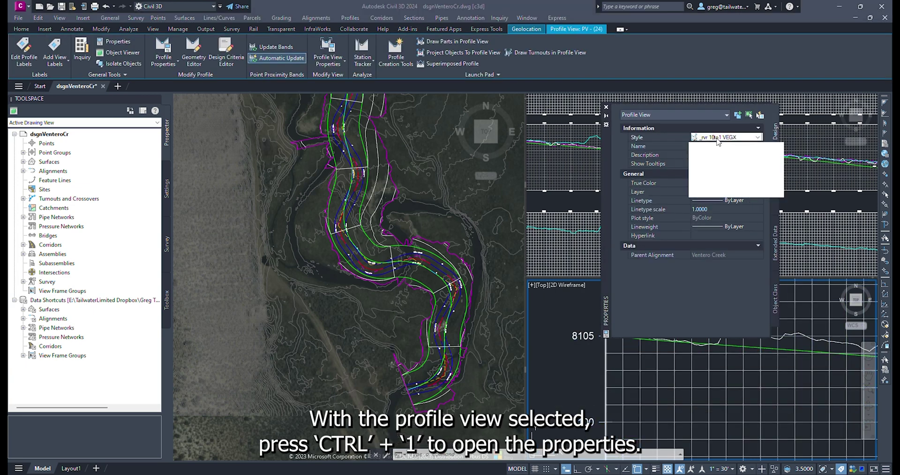
left_click(717, 138)
left_click(722, 163)
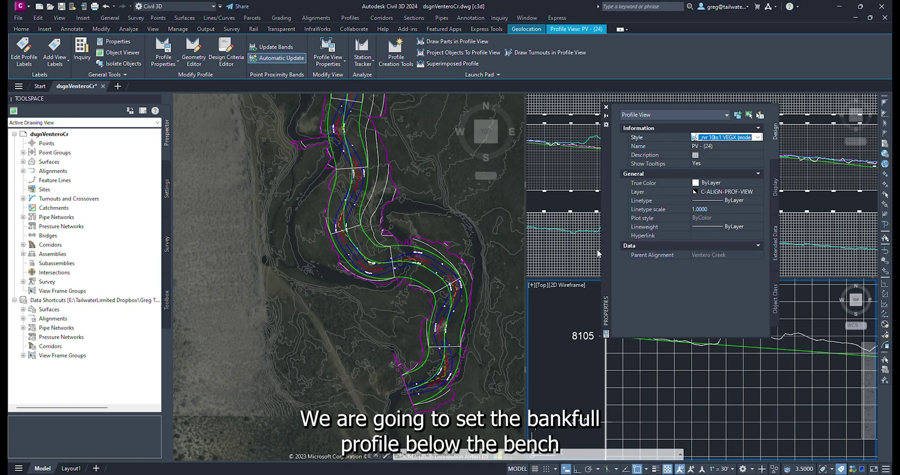
key("ctrl+1")
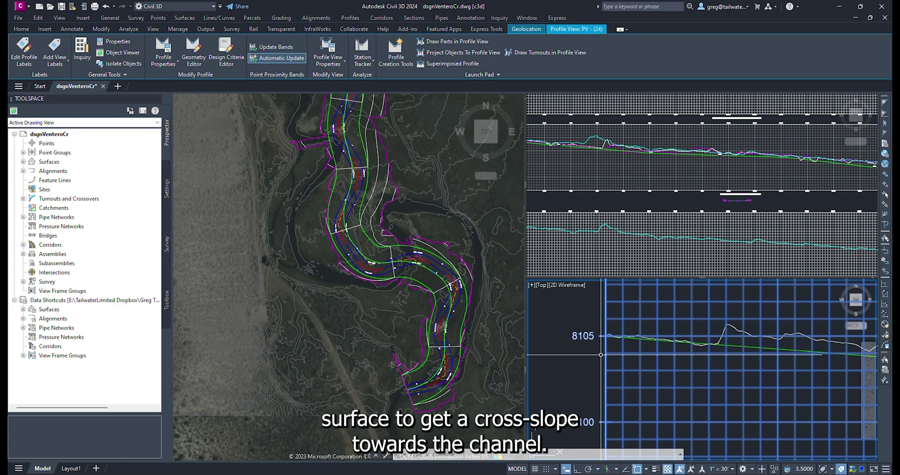
key("Escape")
key("Escape")
Step: Draw a polyline from the bench profile's starting endpoint straight down 3 units using the relative offset @0,-3
scroll(602, 351, "up", 5)
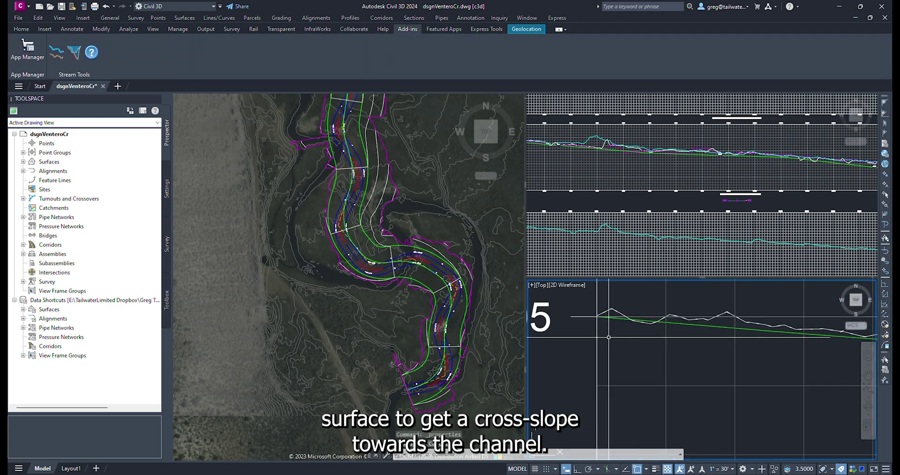
type("pl")
key("Return")
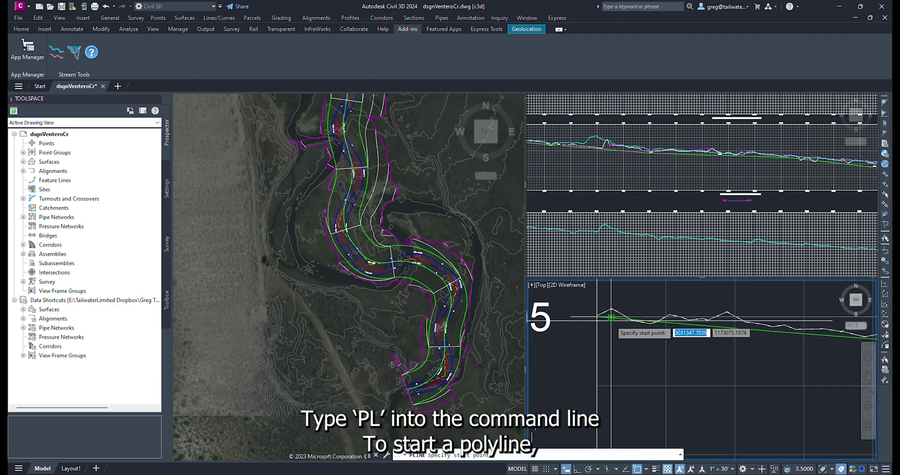
type("end")
key("Return")
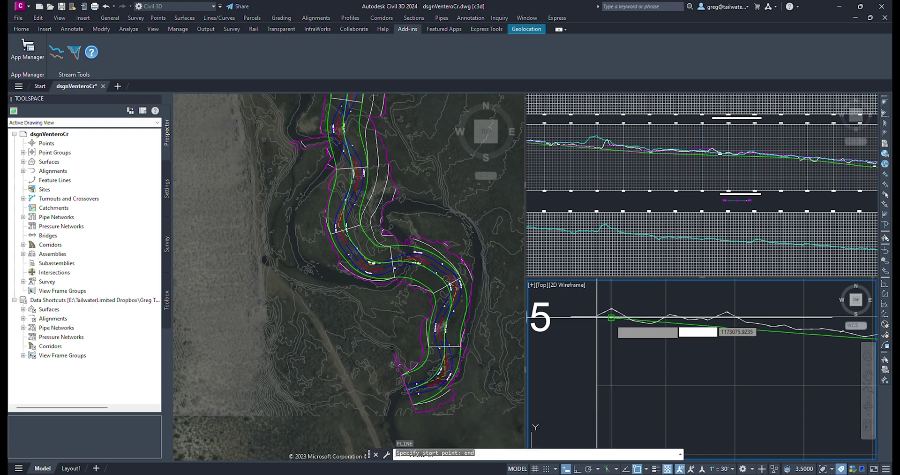
scroll(610, 318, "up", 3)
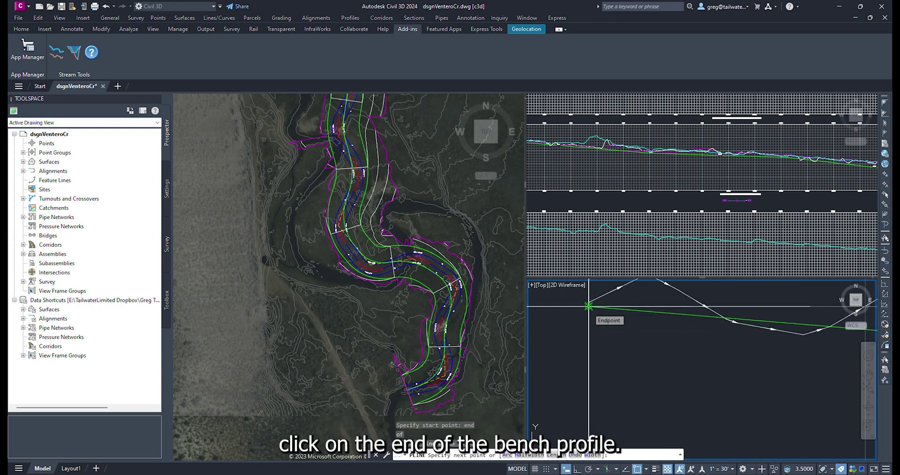
left_click(590, 306)
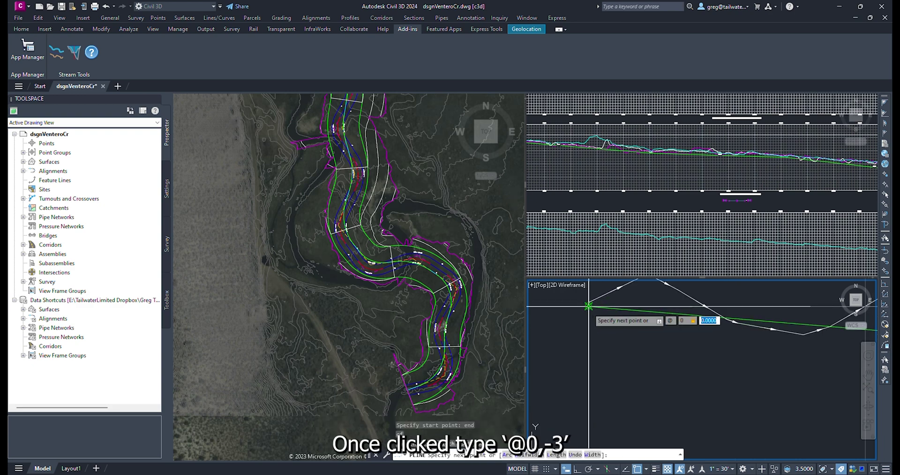
type("@0,-3")
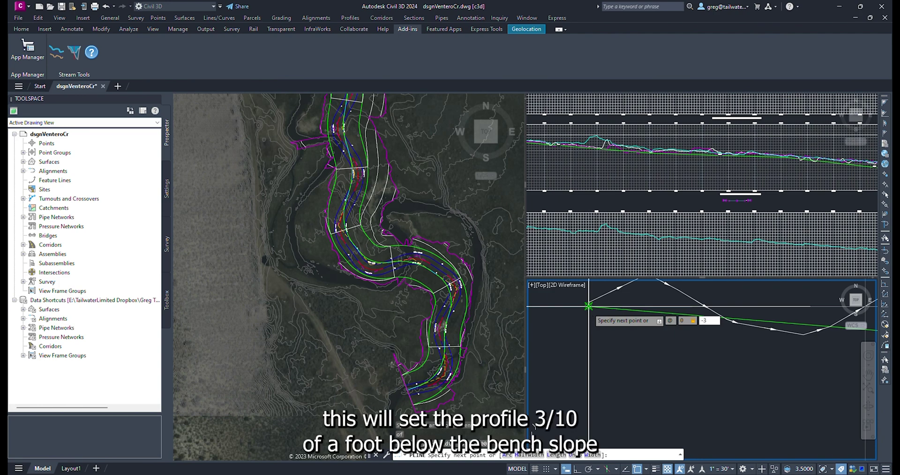
key("Return")
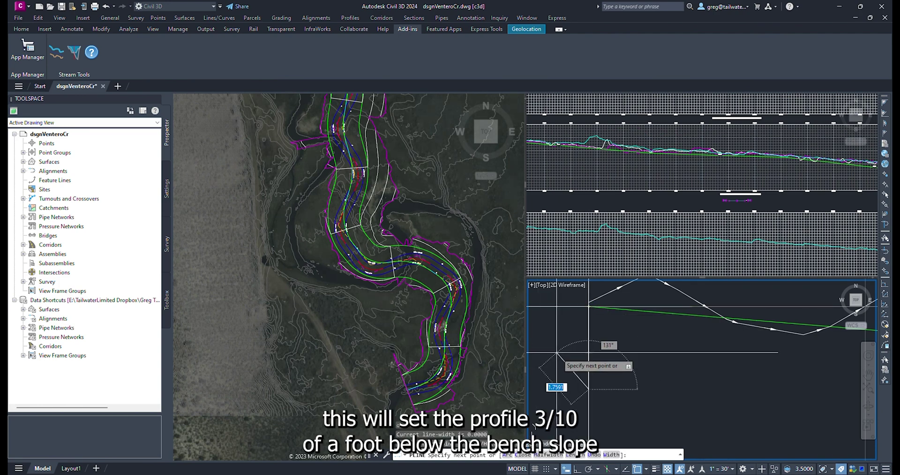
key("Escape")
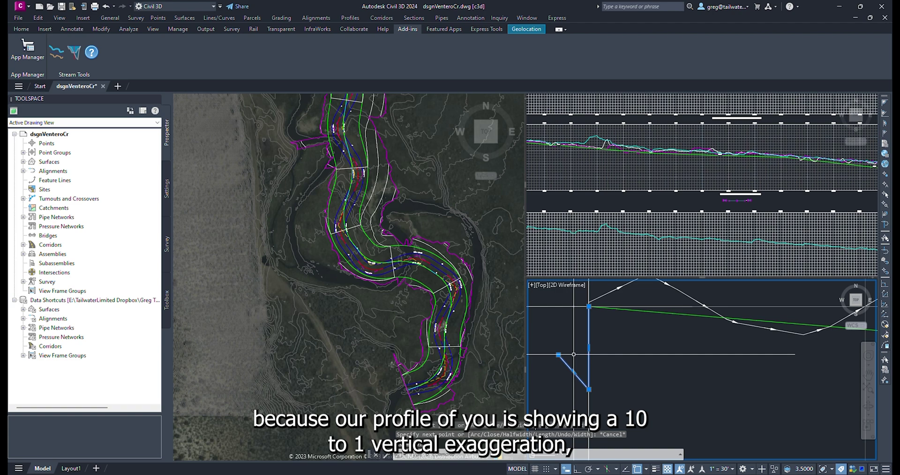
Step: Copy the offset polyline from its upper endpoint to the endpoint at the downstream end of the bench profile
type("co")
key("Return")
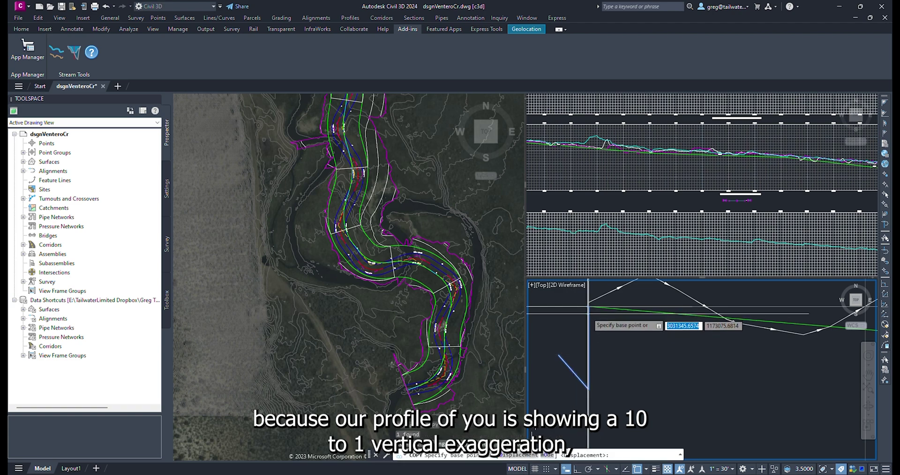
left_click(588, 306)
scroll(618, 358, "down", 4)
scroll(618, 358, "down", 4)
middle_click_drag(691, 390, 539, 368)
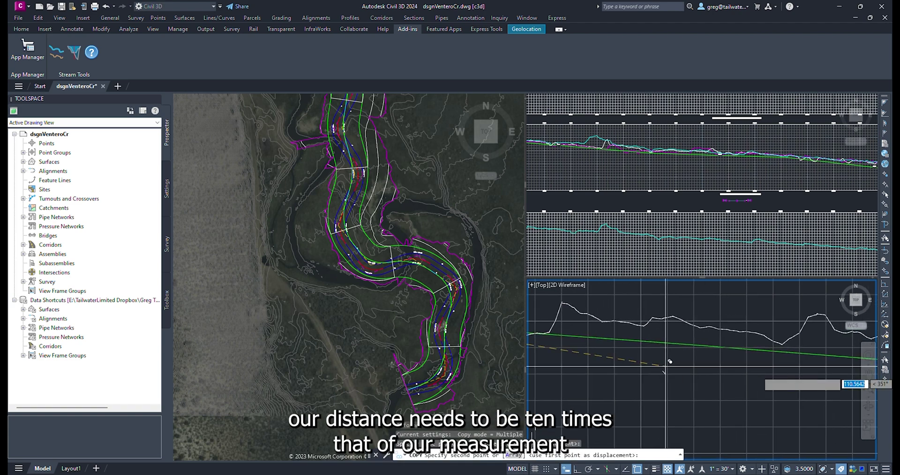
middle_click_drag(759, 373, 531, 386)
middle_click_drag(788, 411, 535, 380)
middle_click_drag(774, 399, 535, 378)
middle_click_drag(765, 396, 655, 392)
scroll(717, 395, "up", 8)
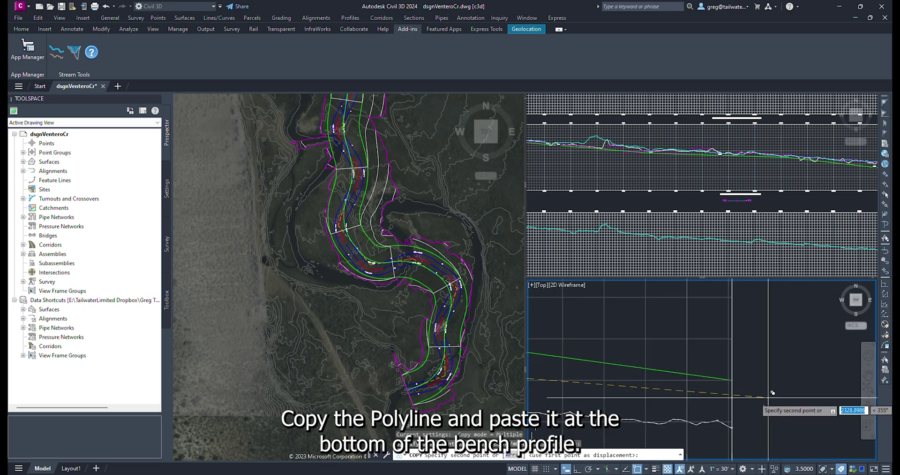
type("end")
key("Return")
left_click(737, 370)
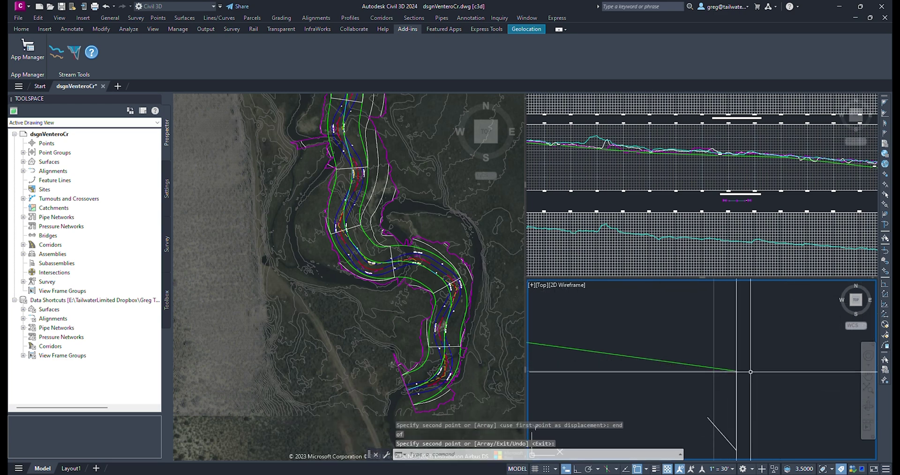
scroll(738, 375, "down", 4)
key("Return")
Step: Start a profile by layout in the new Ventero Creek profile view and name it BKF - Ventero Creek
middle_click_drag(682, 387, 841, 395)
left_click(351, 18)
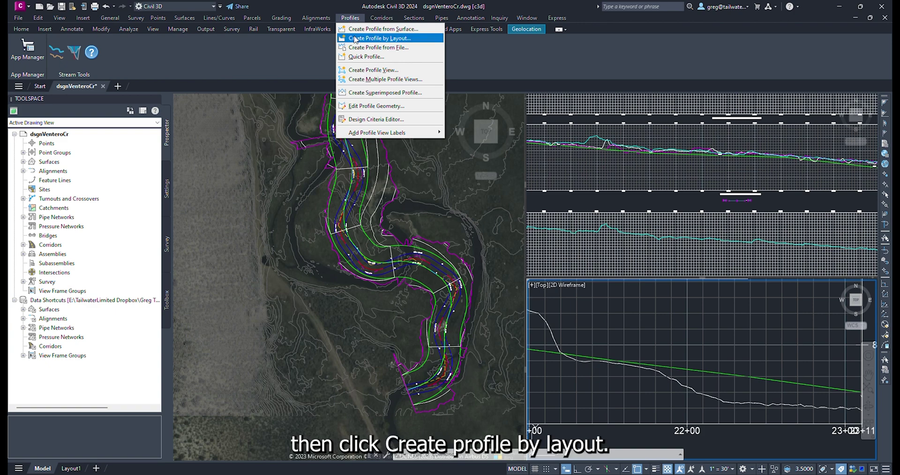
left_click(355, 40)
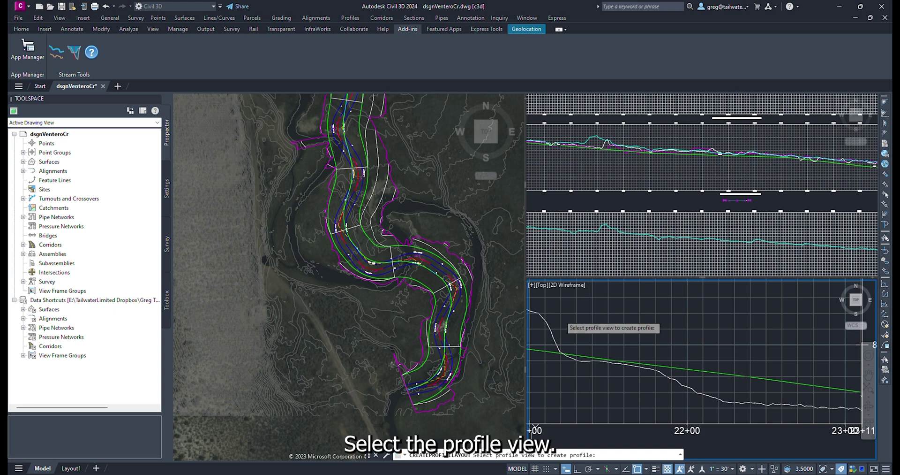
left_click(534, 427)
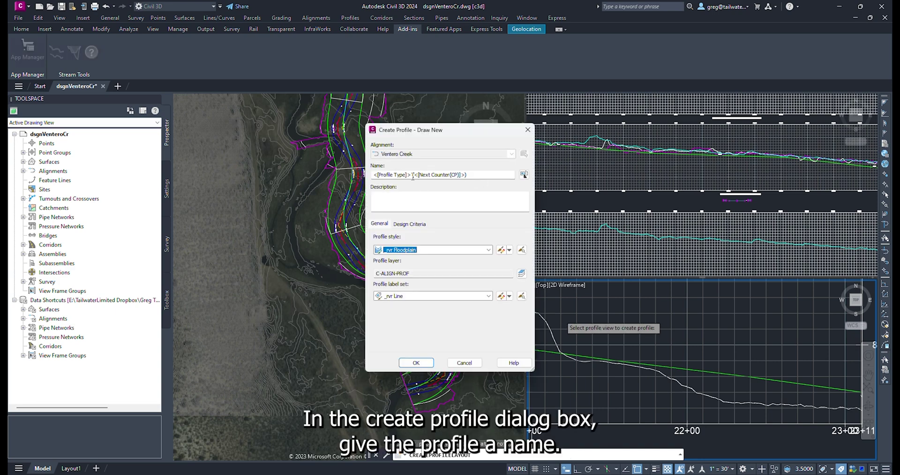
type("BK")
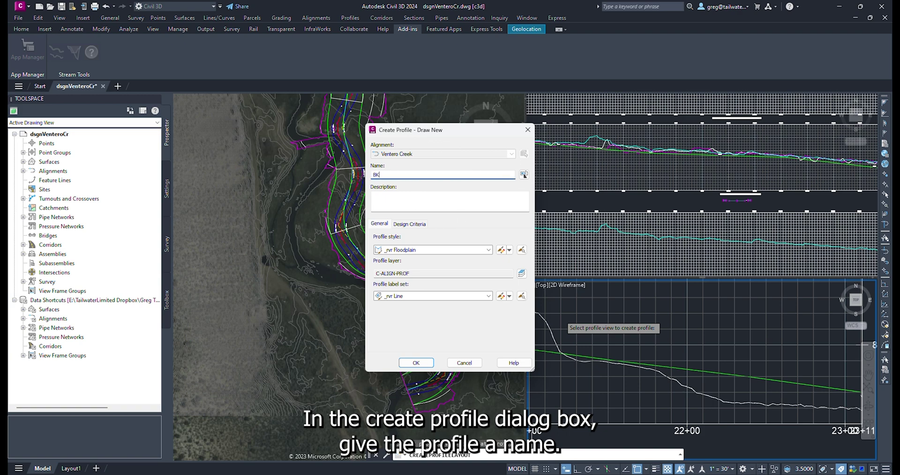
type("F - Ventero ")
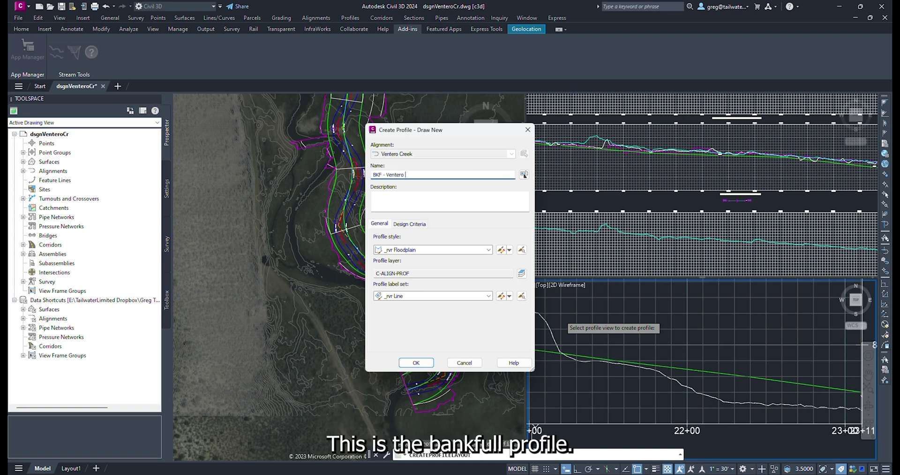
type("Creek")
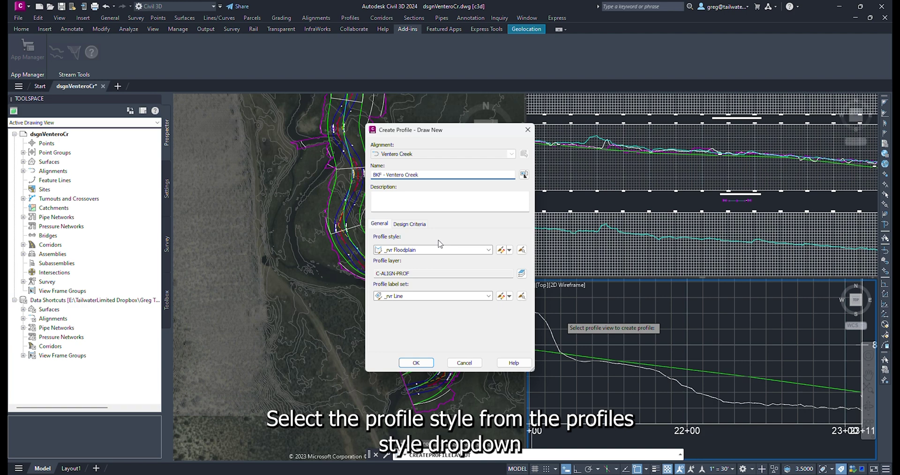
Step: Set the new profile's style to _rvr Bankfull and create the profile with the _rvr Line label set
left_click(440, 249)
left_click(418, 270)
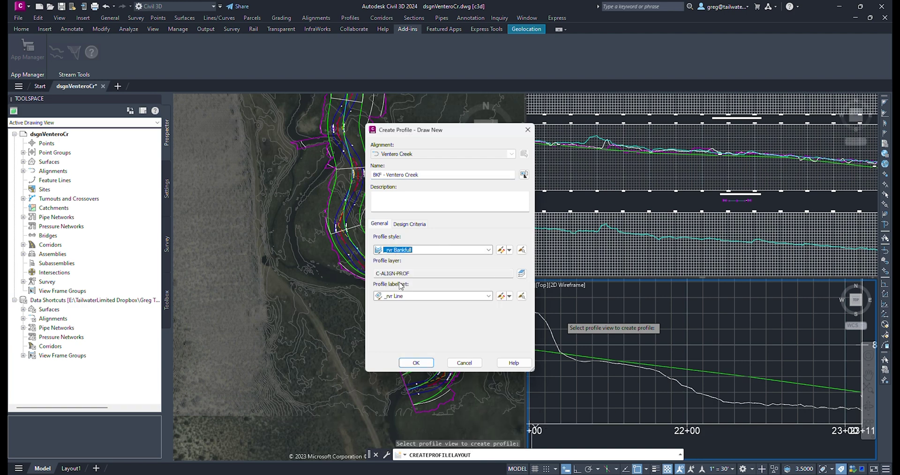
left_click(416, 362)
left_click(535, 376)
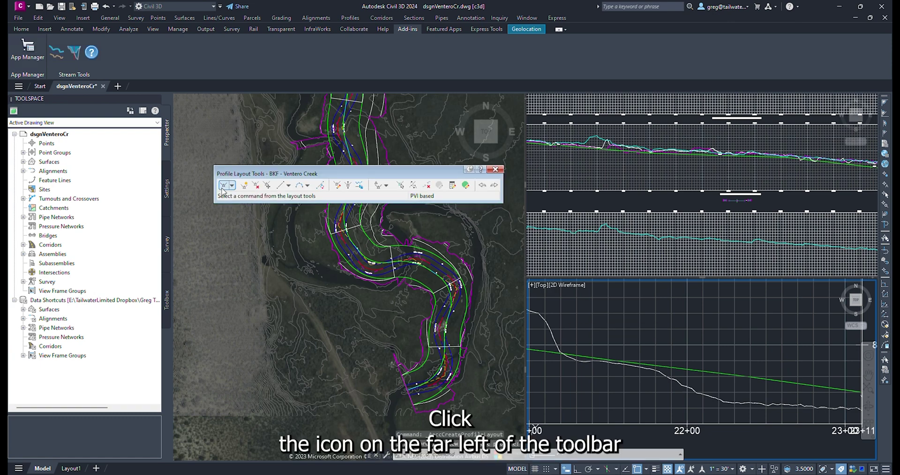
Step: Start drawing tangents for the bankfull profile at the lower endpoint of the upstream offset polyline
left_click(222, 188)
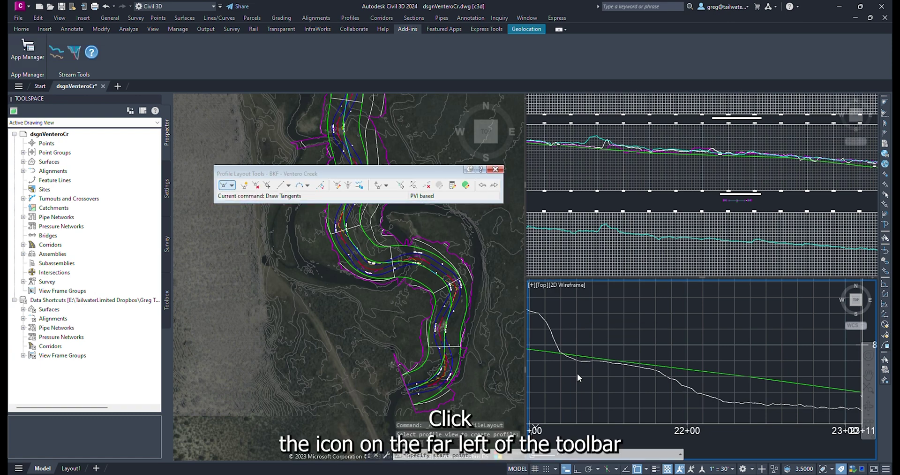
scroll(588, 357, "down", 4)
scroll(588, 356, "down", 8)
middle_click_drag(588, 356, 795, 356)
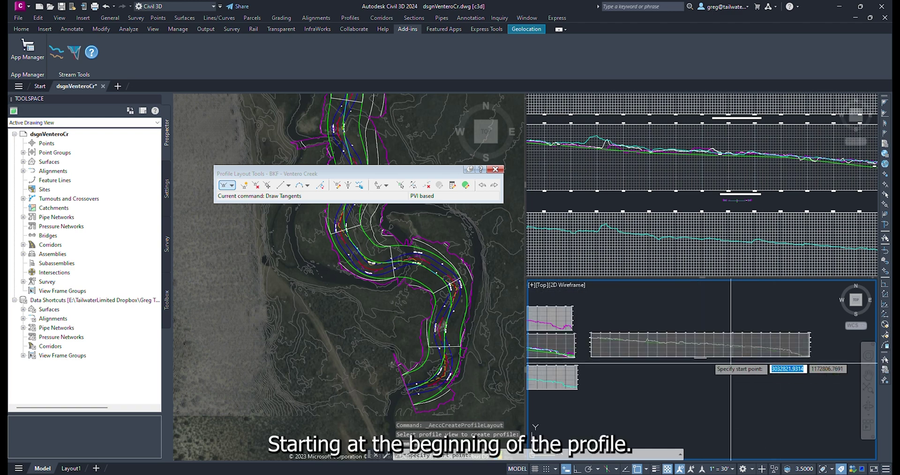
scroll(631, 342, "up", 8)
scroll(591, 327, "up", 3)
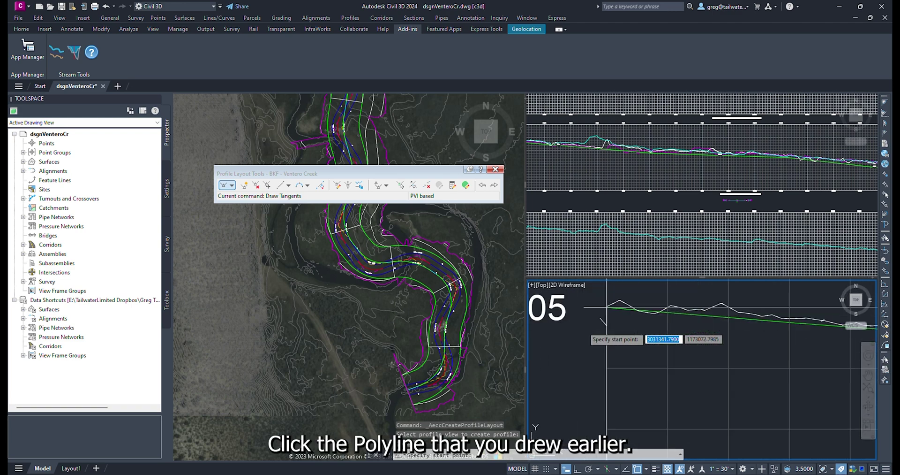
left_click(607, 325)
Step: Finish the bankfull tangent at the lower endpoint of the offset polyline at the profile's downstream end
scroll(655, 360, "down", 11)
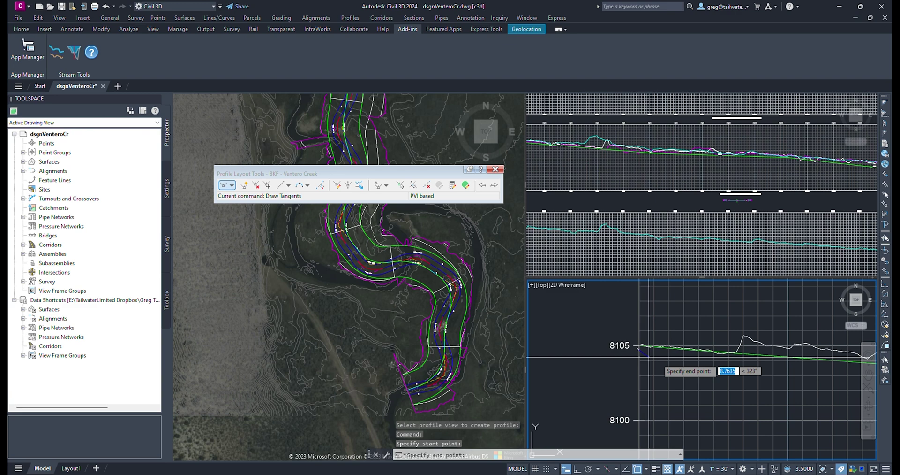
middle_click_drag(732, 376, 564, 330)
middle_click_drag(822, 352, 560, 332)
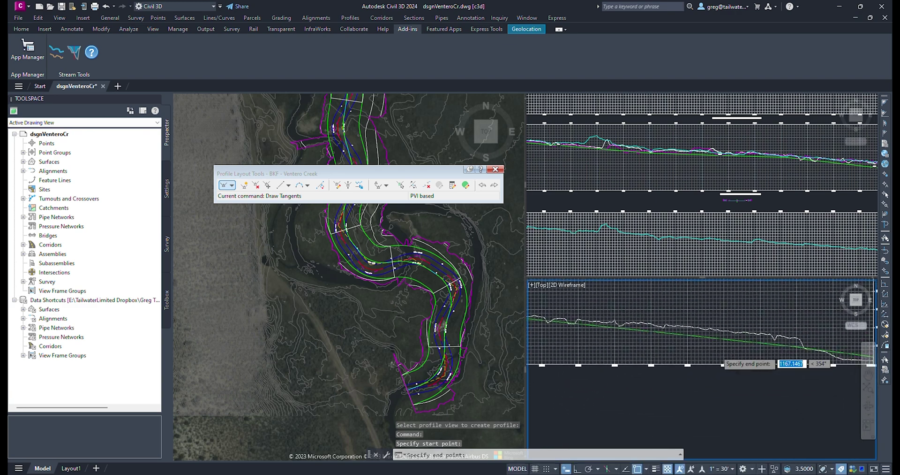
middle_click_drag(769, 346, 588, 328)
scroll(675, 339, "up", 8)
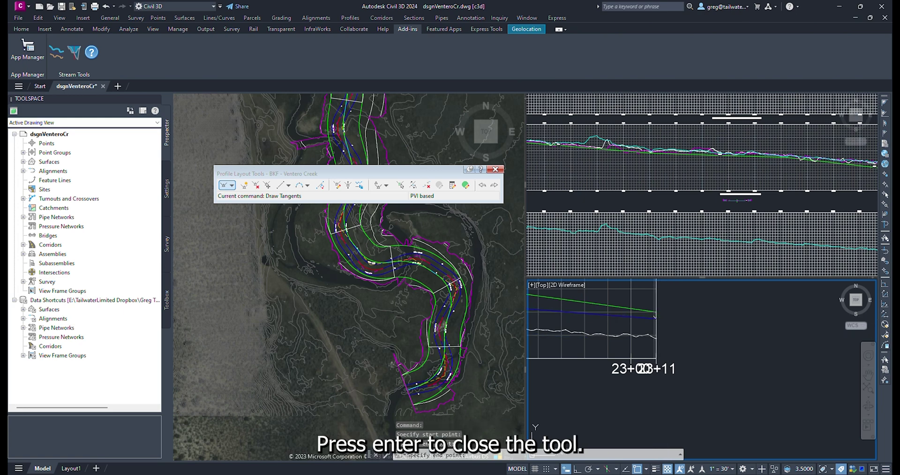
scroll(659, 317, "up", 2)
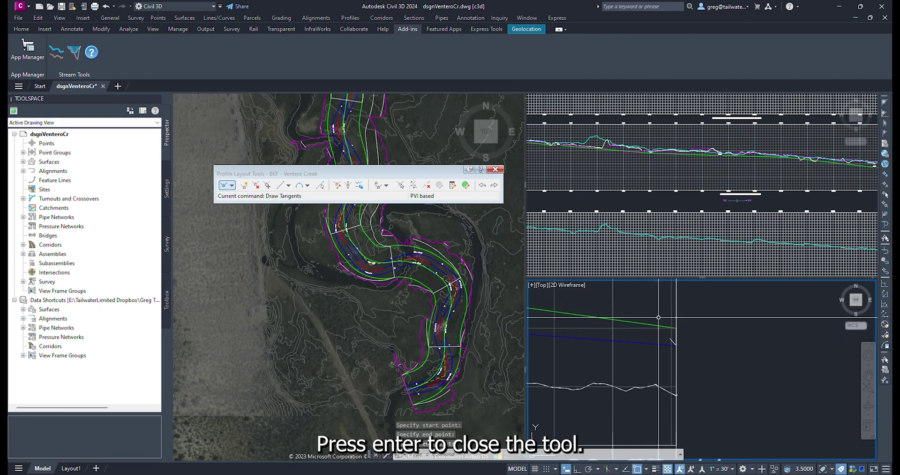
key("Return")
Step: Copy the downstream offset polyline from its upper endpoint to the most upstream grade break on the bench profile
left_click(675, 338)
left_click(703, 373)
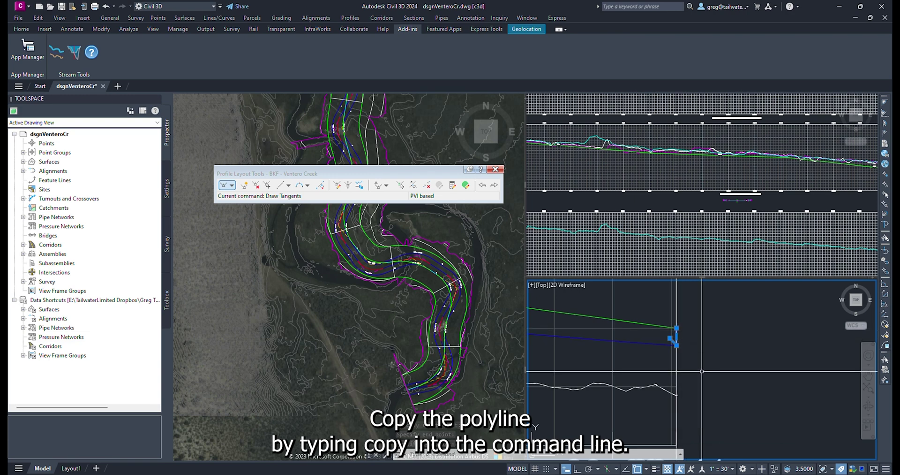
key("Return")
left_click(675, 327)
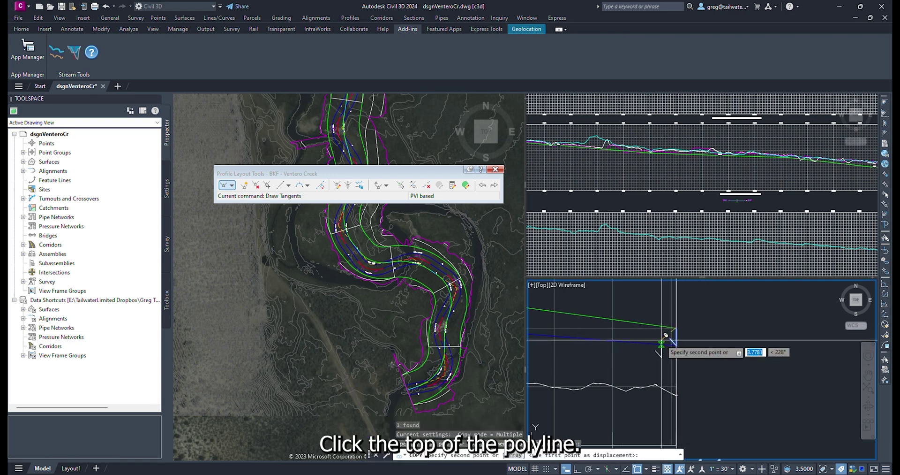
scroll(769, 373, "down", 3)
middle_click_drag(764, 375, 618, 375)
scroll(606, 346, "up", 6)
middle_click_drag(732, 376, 609, 370)
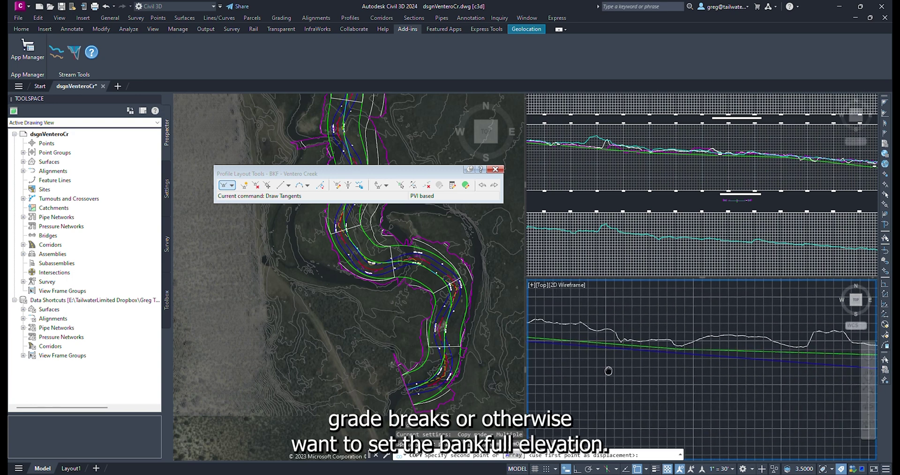
scroll(695, 358, "up", 4)
middle_click_drag(695, 357, 554, 368)
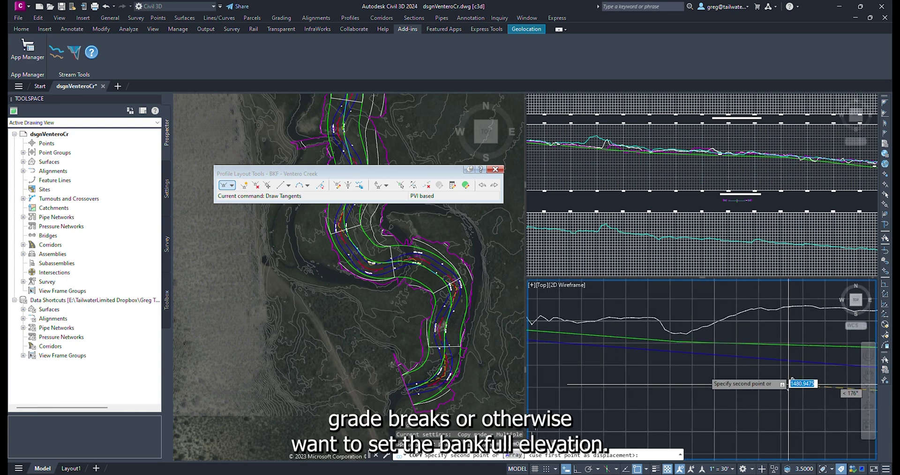
left_click(678, 341)
Step: Place another copy of the offset polyline at the next grade break downstream on the bench profile
scroll(699, 355, "down", 2)
middle_click_drag(791, 376, 558, 363)
scroll(732, 325, "up", 4)
left_click(724, 327)
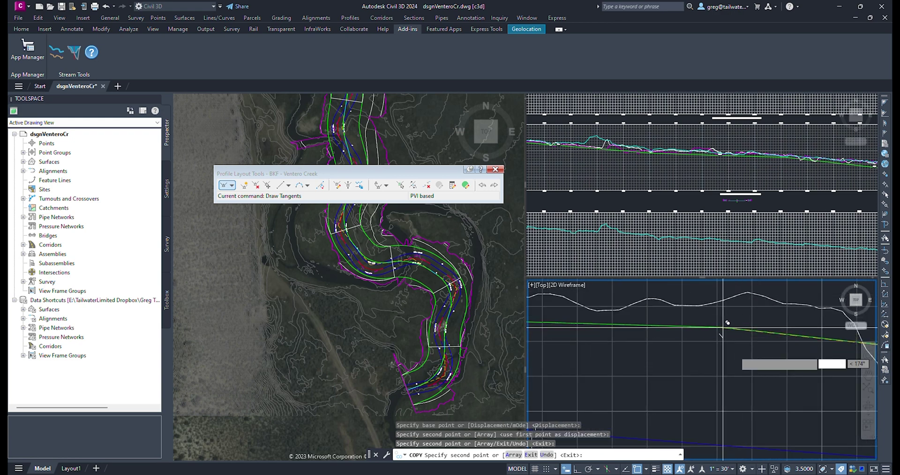
Step: Place a last copy of the offset polyline at the bench grade break between stations 22+00 and 23+00 and end the copying
scroll(755, 366, "down", 3)
middle_click_drag(815, 396, 563, 370)
middle_click_drag(751, 386, 535, 357)
middle_click_drag(840, 389, 582, 352)
middle_click_drag(694, 365, 624, 354)
scroll(702, 326, "up", 3)
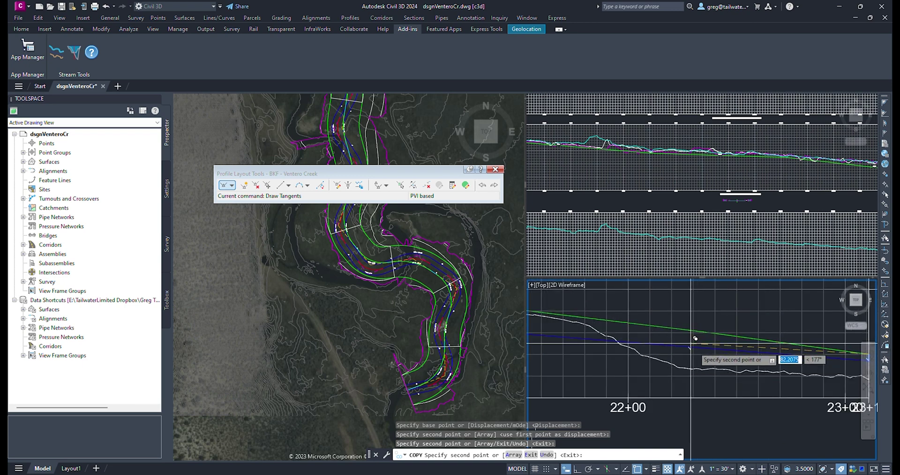
left_click(717, 333)
key("Return")
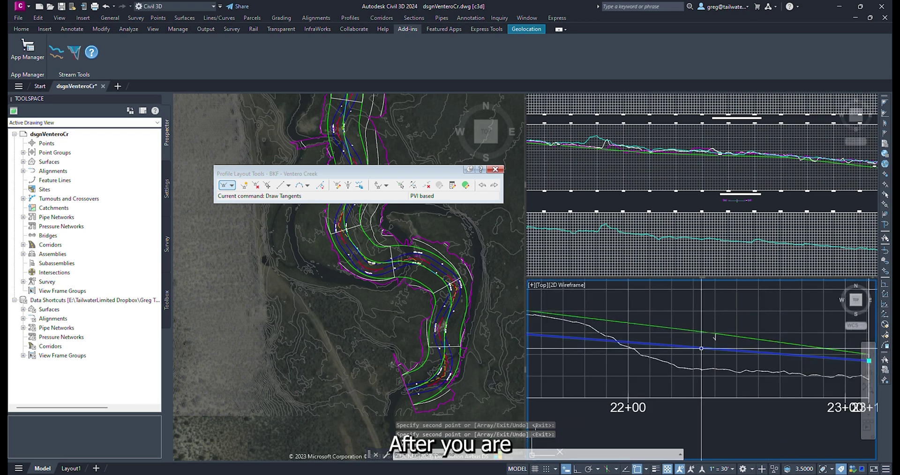
Step: Insert PVIs in the bankfull profile at the lower endpoints of the two most downstream copied grade-break polylines
left_click(244, 185)
left_click(715, 339)
scroll(714, 339, "down", 2)
middle_click_drag(576, 336, 847, 385)
middle_click_drag(547, 346, 838, 341)
scroll(626, 330, "up", 5)
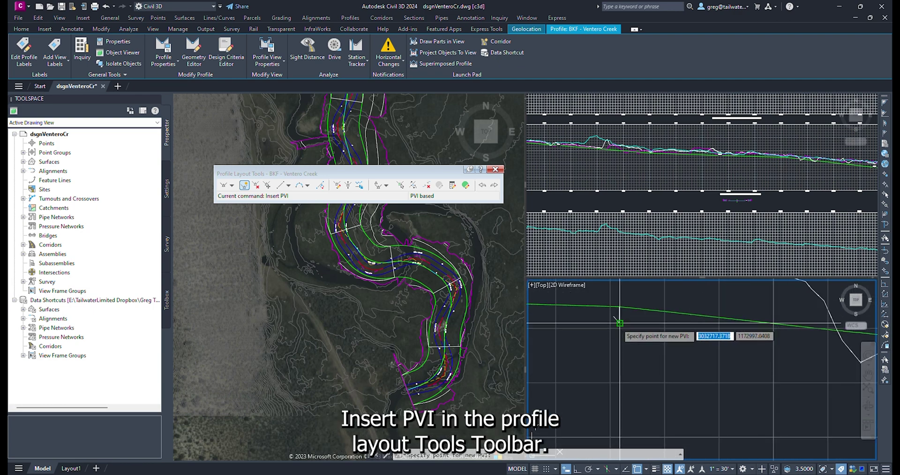
left_click(620, 323)
Step: Insert a PVI in the bankfull profile at the lower endpoint of the most upstream grade-break polyline and end the command
scroll(617, 328, "down", 4)
middle_click_drag(567, 346, 837, 371)
middle_click_drag(614, 350, 794, 365)
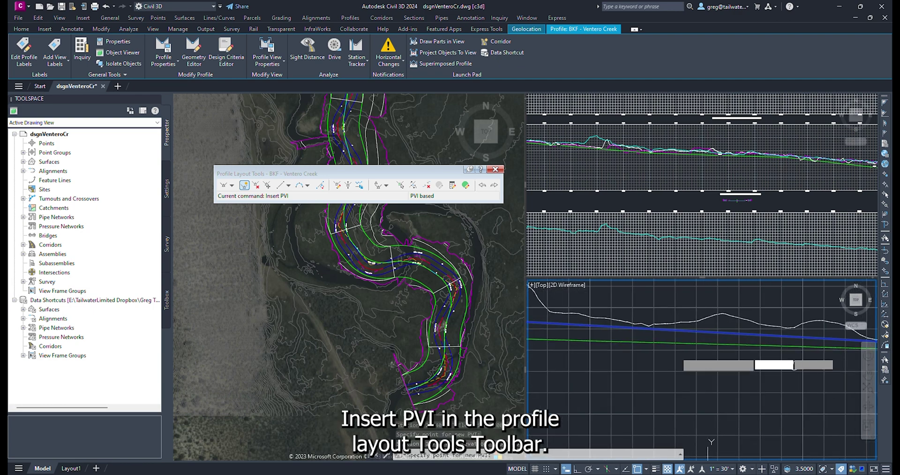
scroll(646, 328, "up", 3)
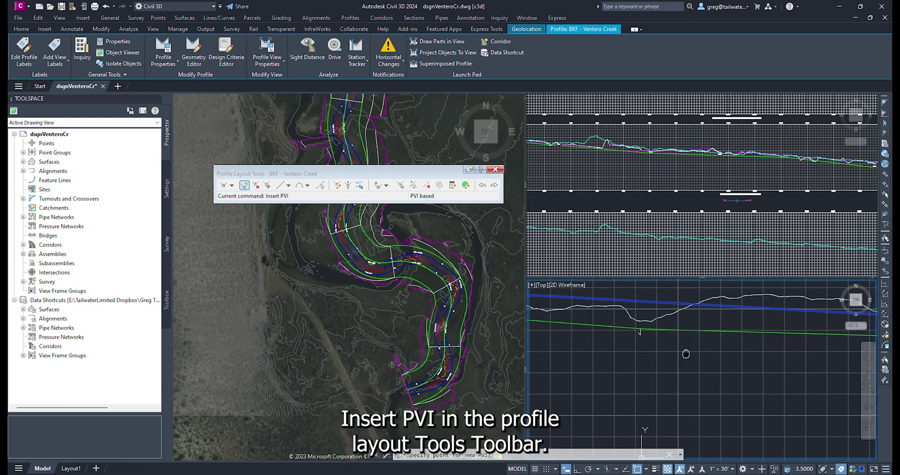
left_click(650, 324)
scroll(641, 342, "down", 4)
middle_click_drag(576, 354, 811, 368)
middle_click_drag(627, 373, 825, 367)
key("Escape")
Step: Examine the bankfull profile along its length, comparing its offset below the bench profile
middle_click_drag(610, 356, 792, 370)
middle_click_drag(605, 353, 772, 362)
middle_click_drag(619, 365, 591, 354)
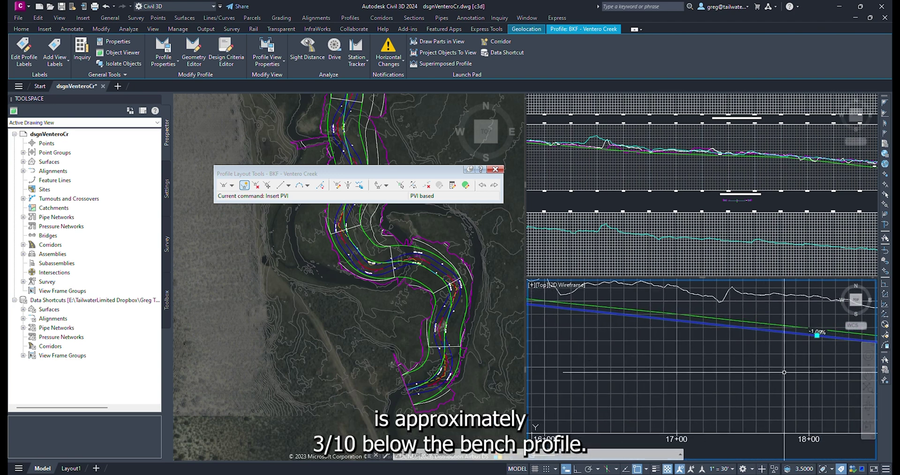
middle_click_drag(778, 375, 629, 366)
middle_click_drag(774, 374, 605, 366)
middle_click_drag(798, 377, 635, 368)
middle_click_drag(727, 379, 655, 365)
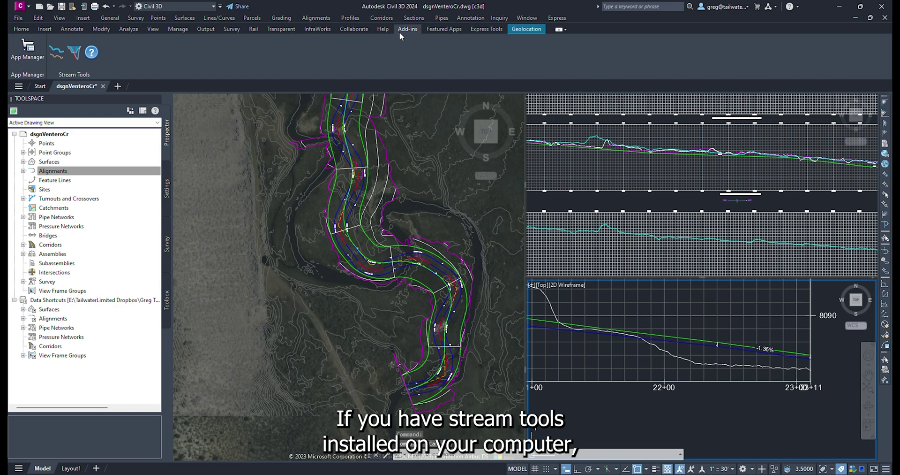
Step: Start creating stream breaklines with the Defined Pool Drop method and select the Ventero Creek alignment in plan
left_click(75, 55)
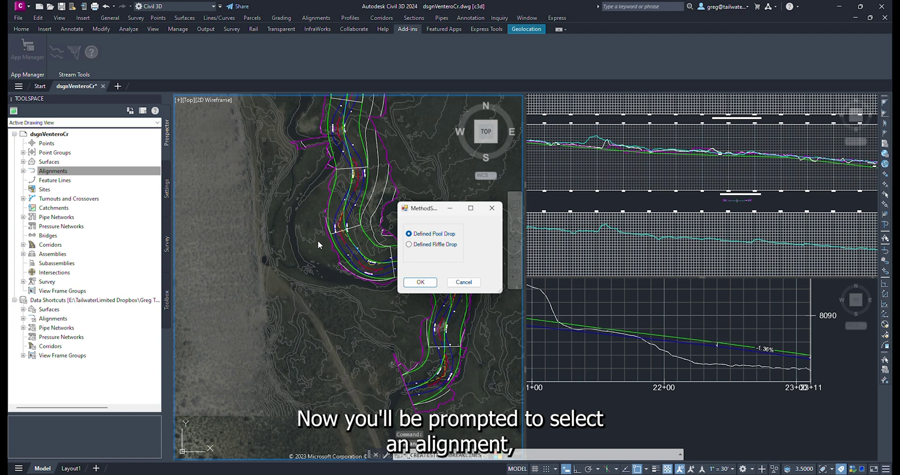
left_click(417, 283)
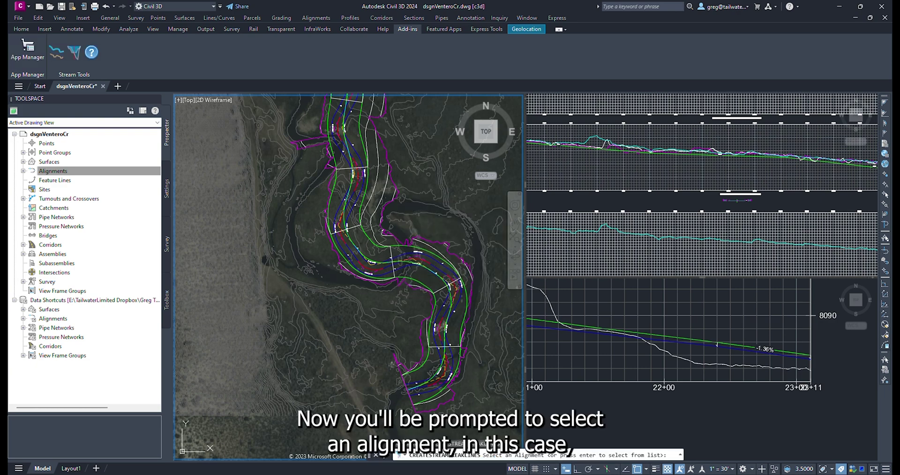
left_click(365, 269)
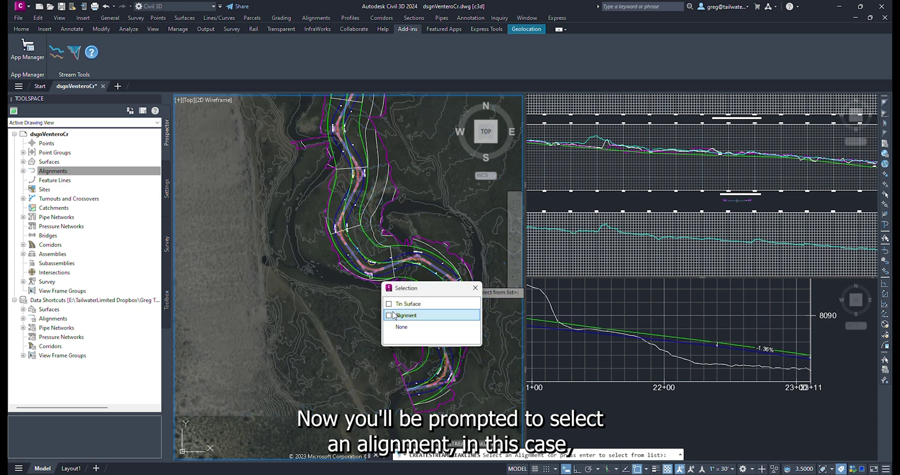
left_click(394, 316)
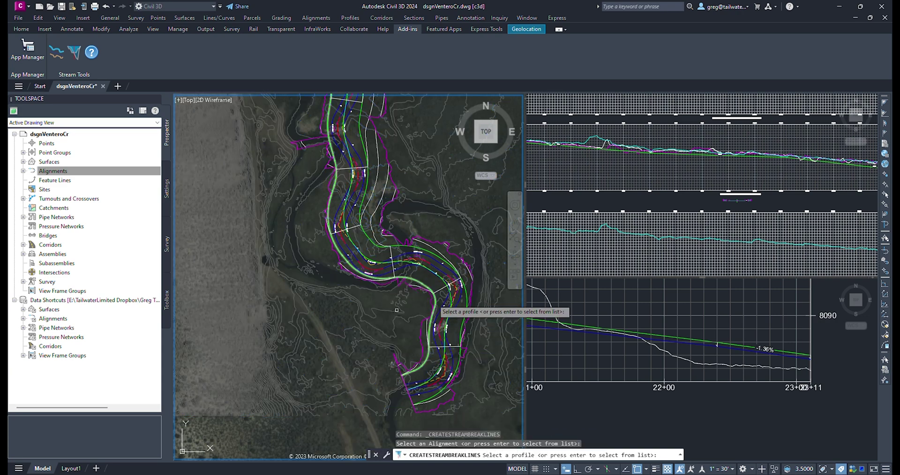
Step: Select the bankfull profile as the design profile and accept the tangent statistics message
left_click(544, 331)
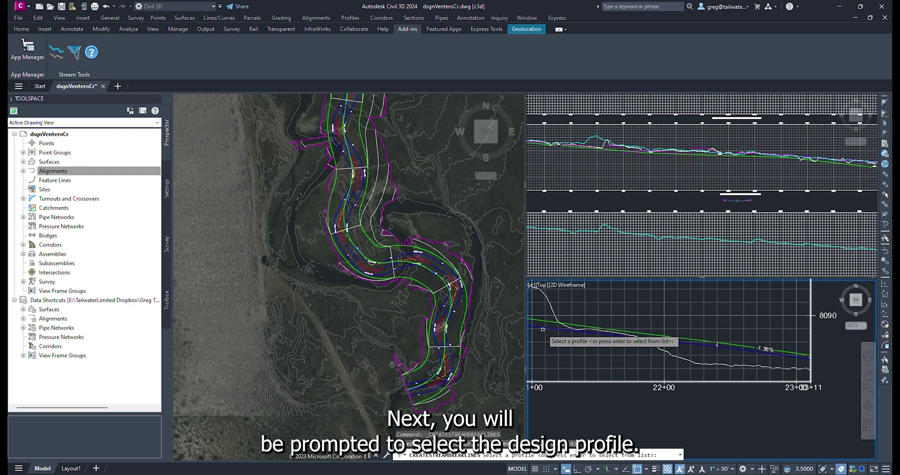
left_click(546, 330)
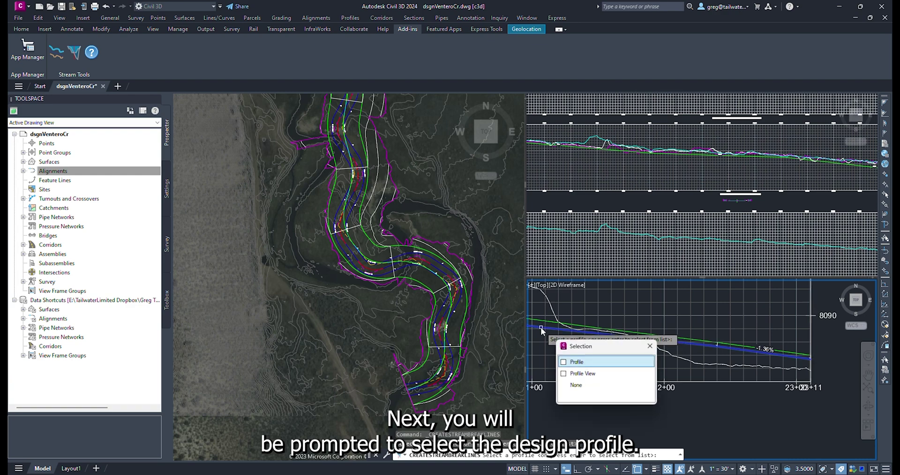
left_click(574, 362)
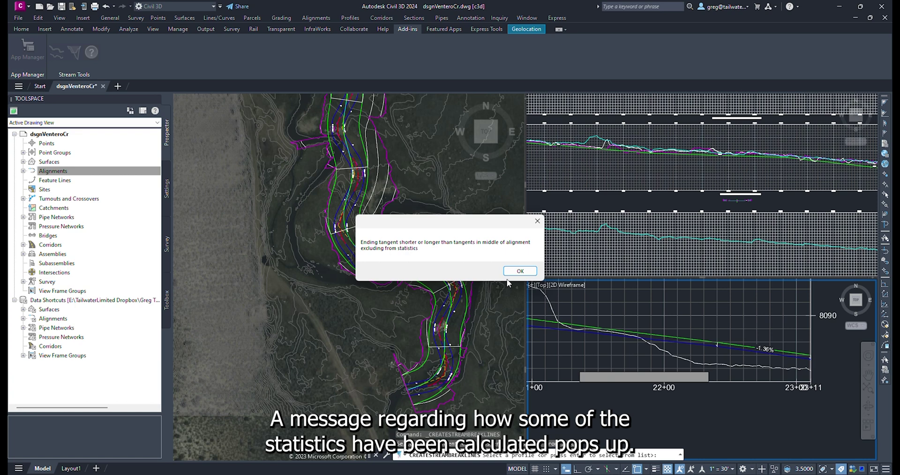
left_click(515, 273)
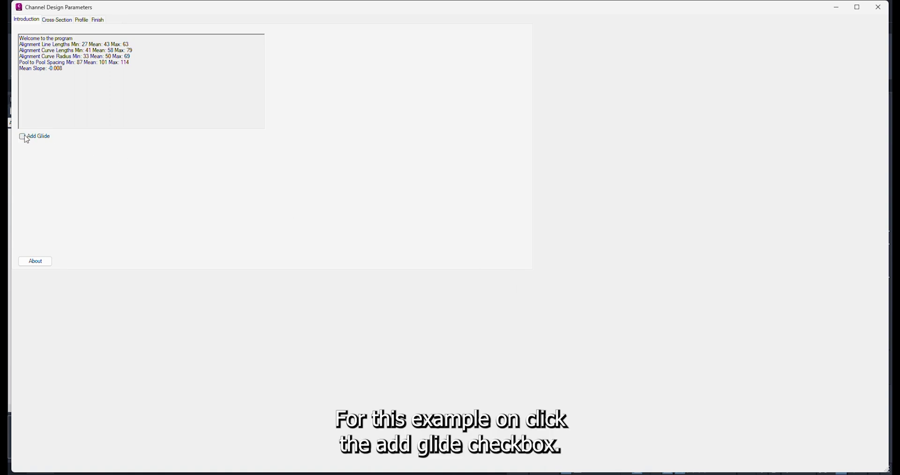
Step: Calculate the riffle cross-section with a bankfull area of 30 and the default ratios and slopes, and store it
left_click(57, 19)
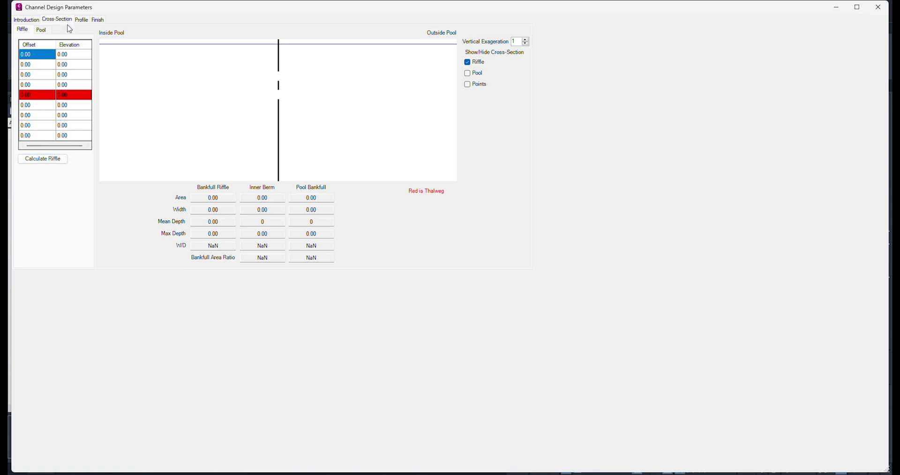
left_click(43, 159)
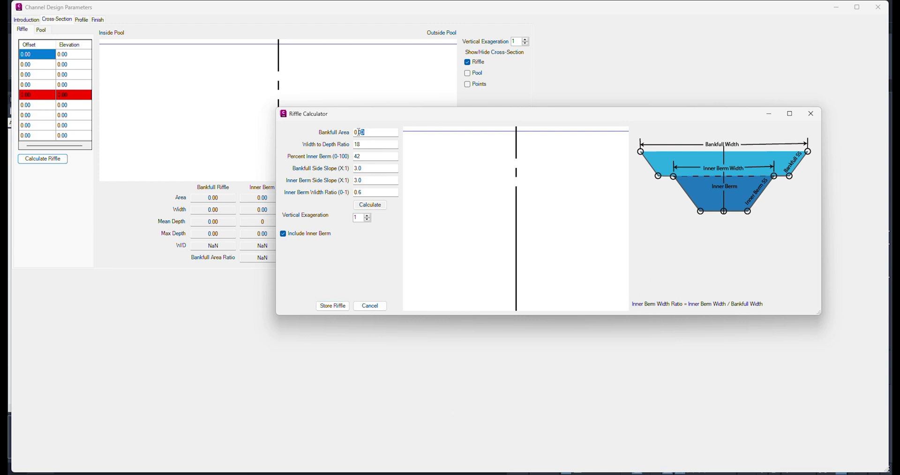
left_click_drag(366, 132, 348, 132)
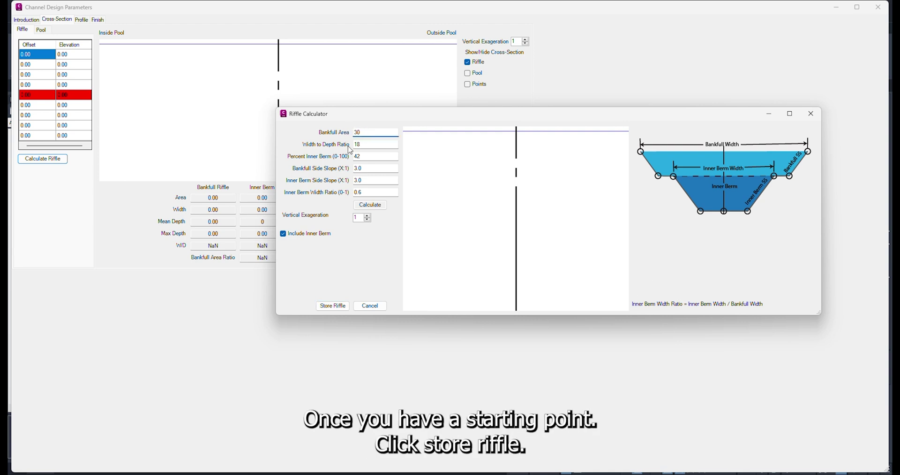
left_click(377, 206)
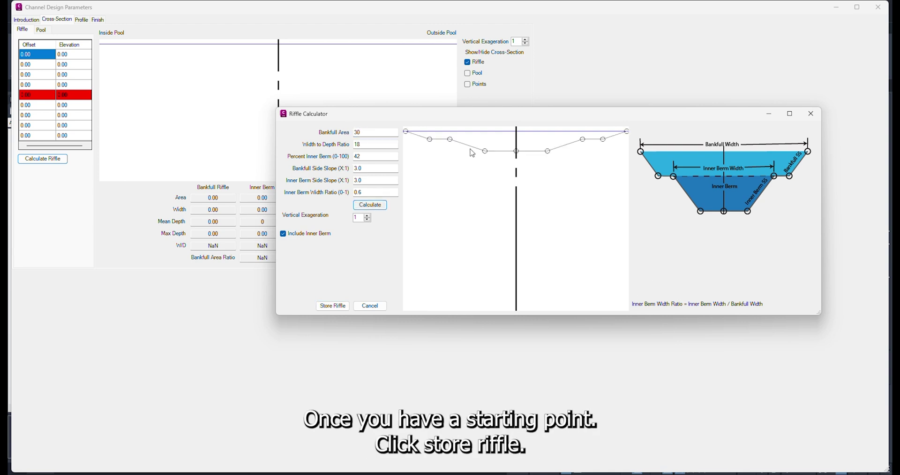
left_click(331, 307)
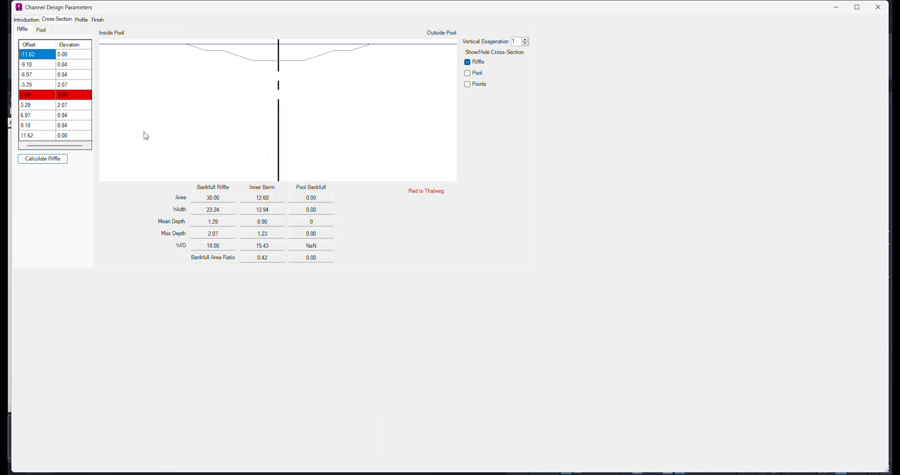
Step: Calculate the pool cross-section with width ratio 1.0, max depth ratio 3 and slopes 1, 4 and 7, and store it
left_click(42, 31)
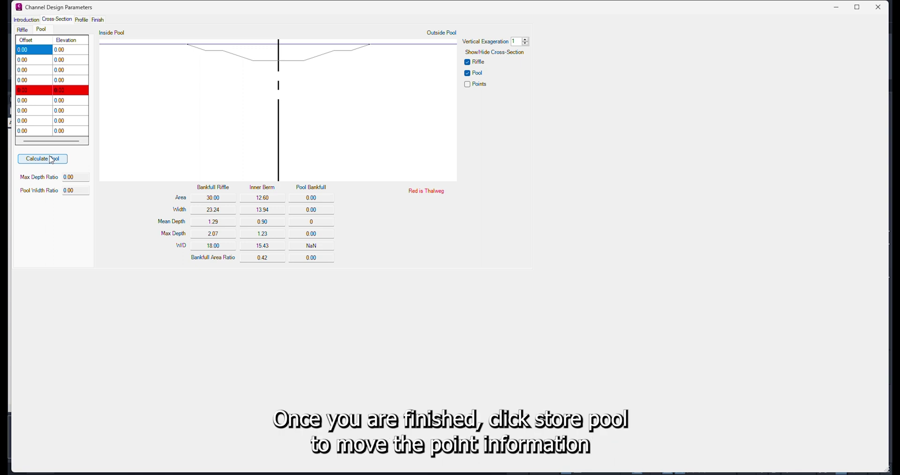
left_click(52, 158)
left_click(263, 199)
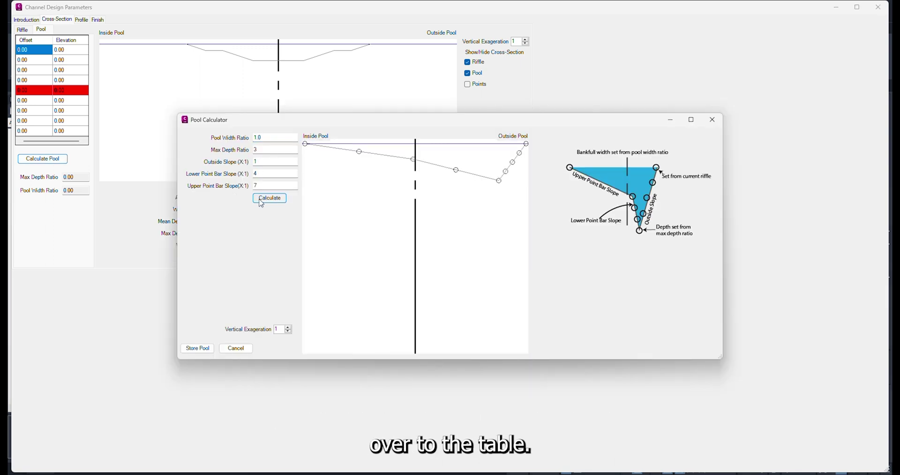
left_click(198, 349)
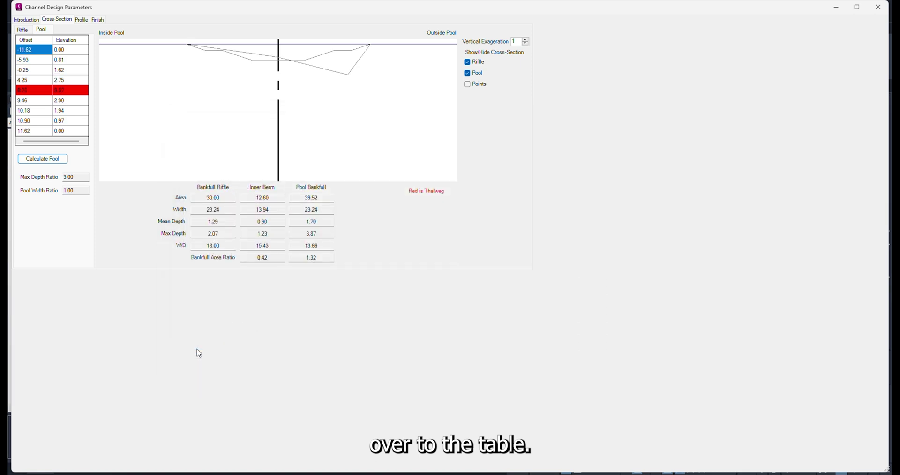
Step: Set the first pool point's offset to -14.6, the second point to -8.8 and 0.41, and the third to -3.2 and 1.41
left_click(41, 49)
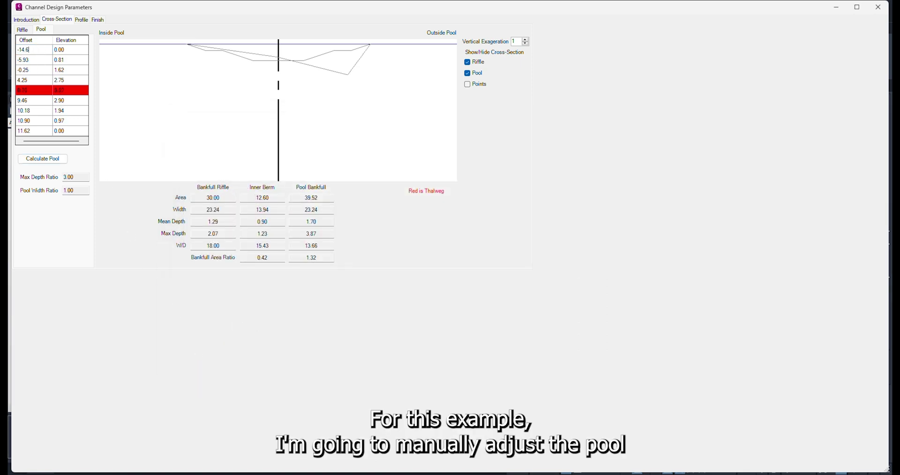
type("-14.6")
double_click(38, 61)
type("-8.8")
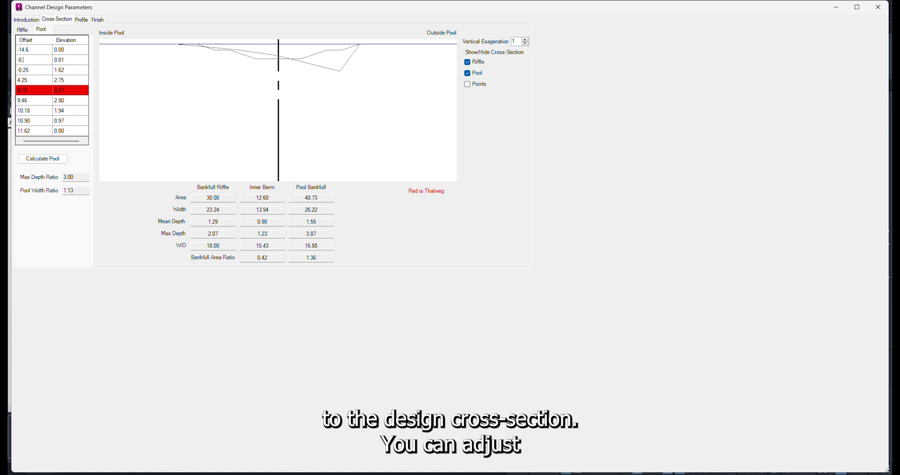
key("Tab")
type("..41")
key("Tab")
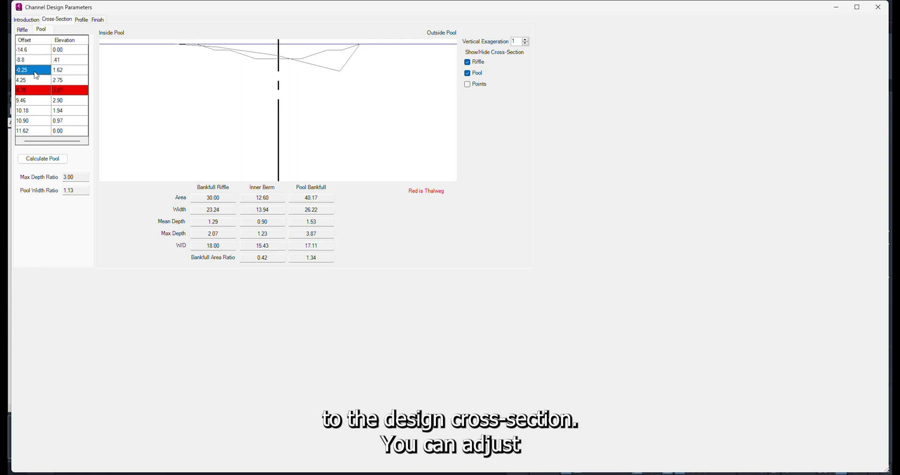
type("-3.2")
key("Tab")
type("1.41")
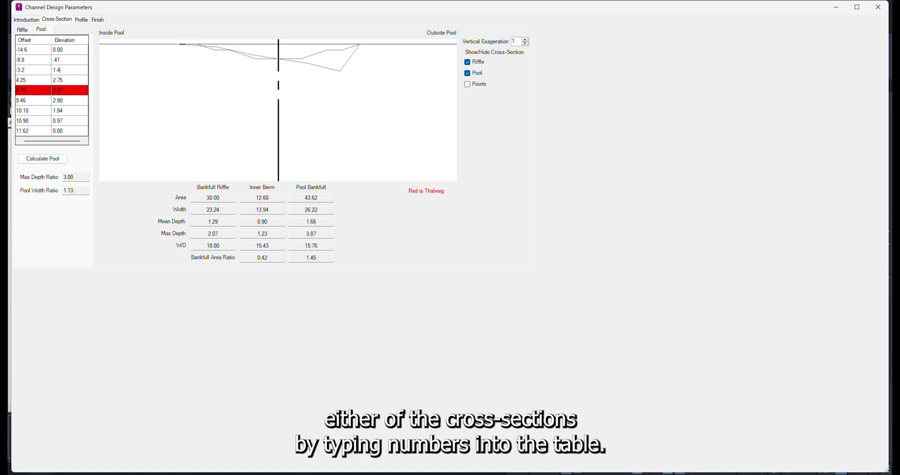
key("Tab")
Step: Set pool points four to six to offsets 0, 3.2 and 6.74 with elevations 2, 3.74 and 3.74
type("0")
key("Tab")
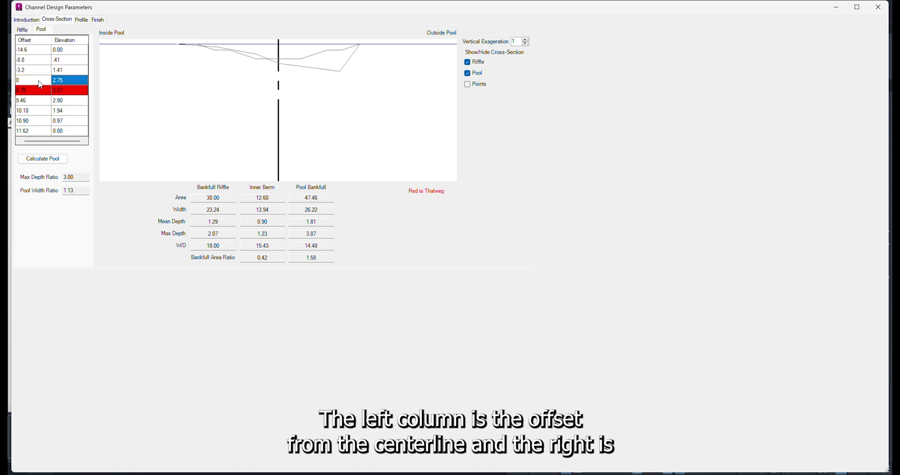
type("2")
key("Tab")
type("3.2")
key("Tab")
type("3.74")
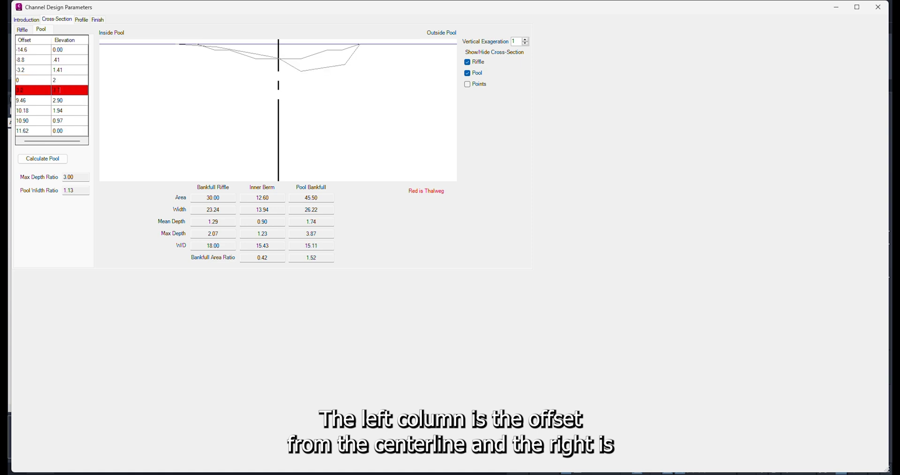
key("Tab")
type("6.74")
key("Tab")
type("3.74")
key("Tab")
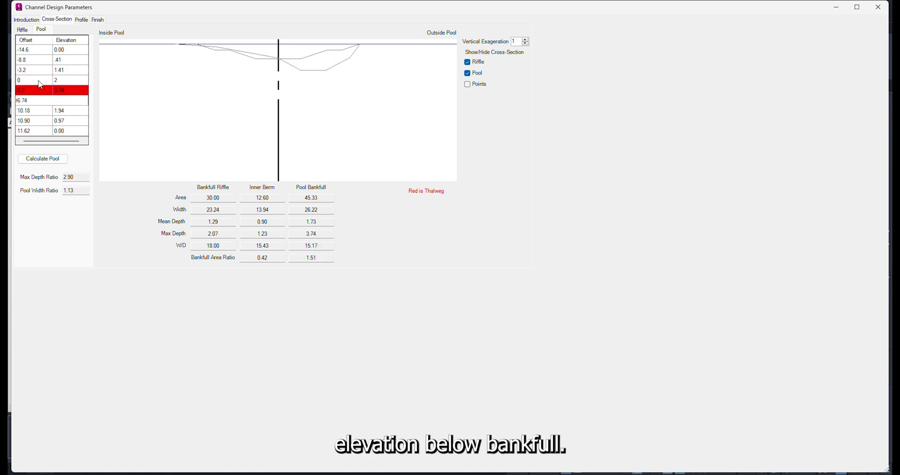
Step: Set the last three pool points to offsets 9.1, 10.36 and 11.62 with elevations 0.84, 0.42 and 0
type("9.1")
key("Tab")
type("0.84")
key("Tab")
type("10.36")
key("Tab")
type(".42")
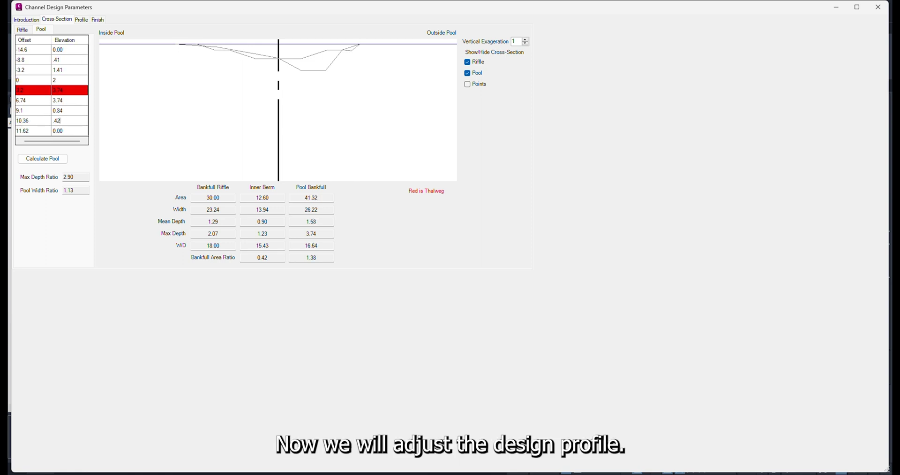
key("Tab")
type("11.62")
key("Tab")
type("0")
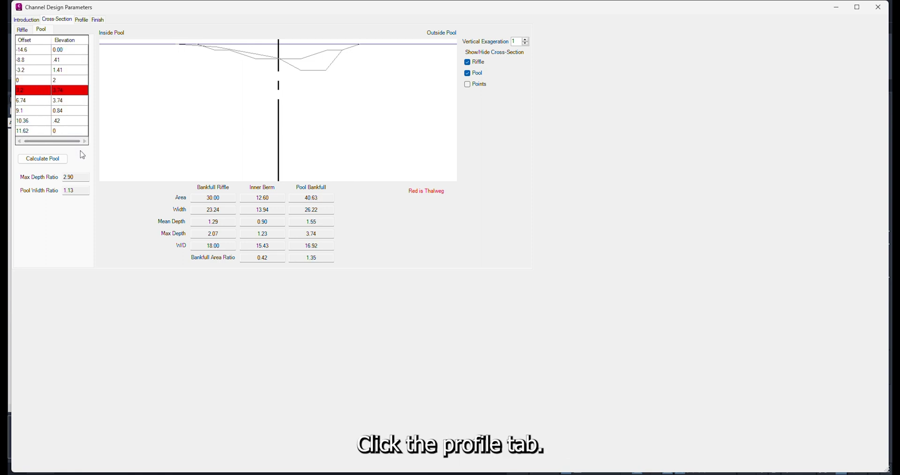
Step: Set the design profile's pool position to 0.4 and its pool flat proportion to 0.2
left_click(81, 20)
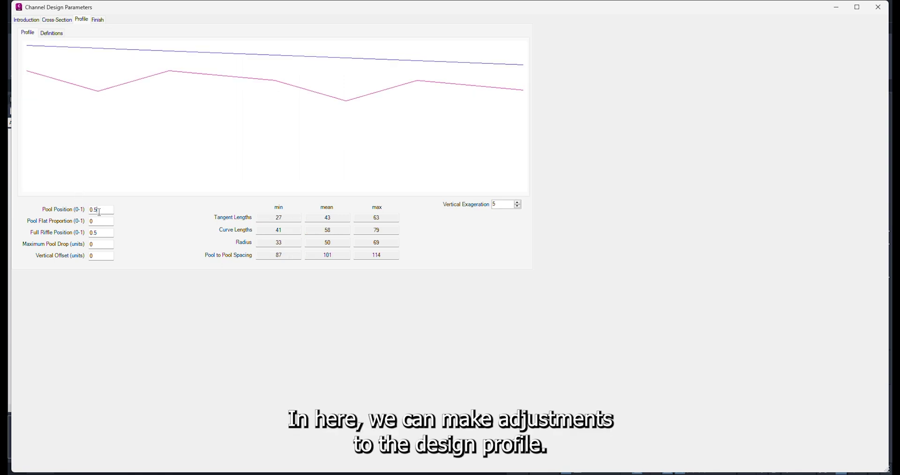
left_click_drag(97, 210, 95, 211)
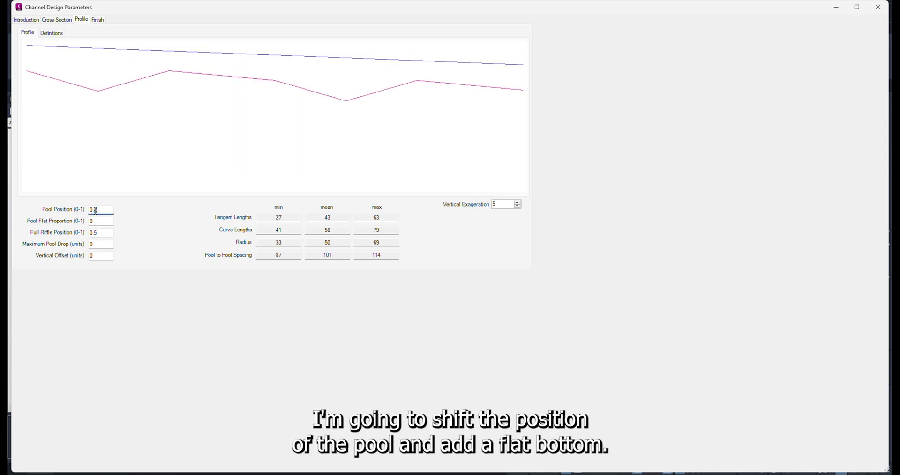
left_click(102, 221)
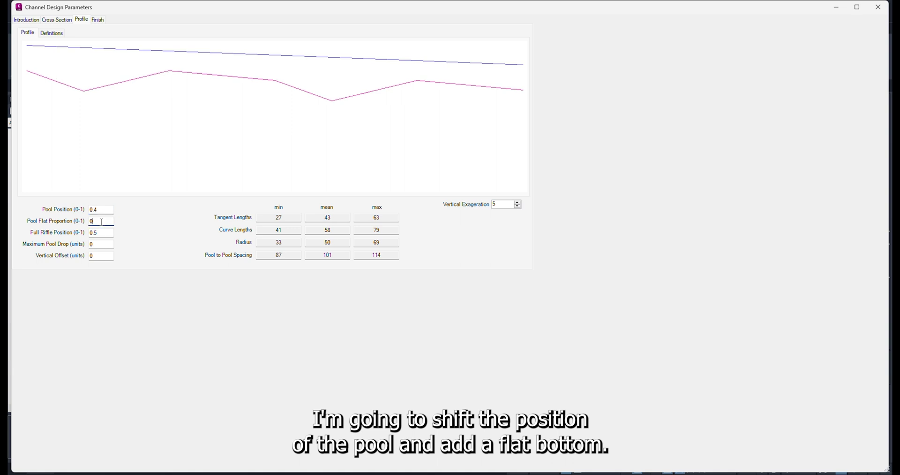
type(".2")
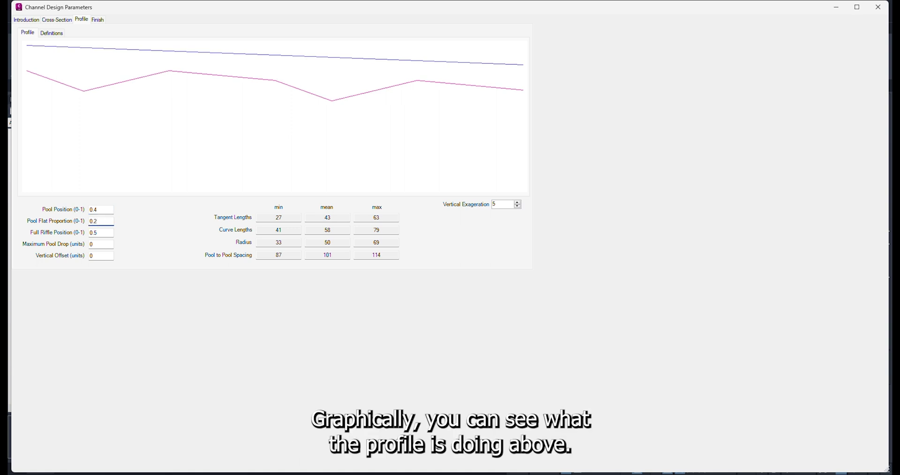
left_click(105, 233)
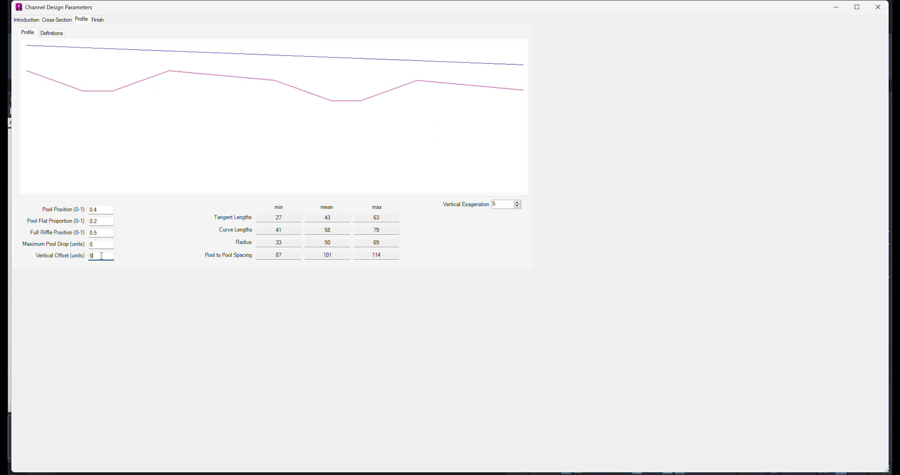
Step: Review the profile parameter definitions and compute the channel breaklines
left_click(59, 35)
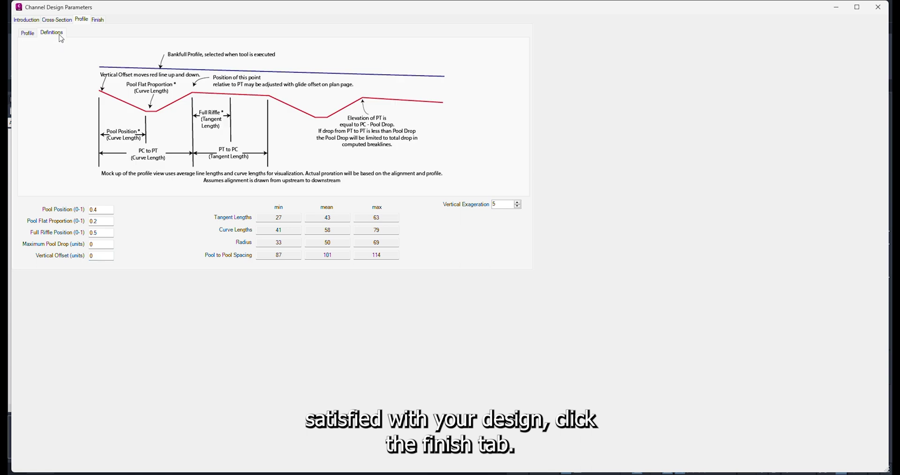
left_click(97, 20)
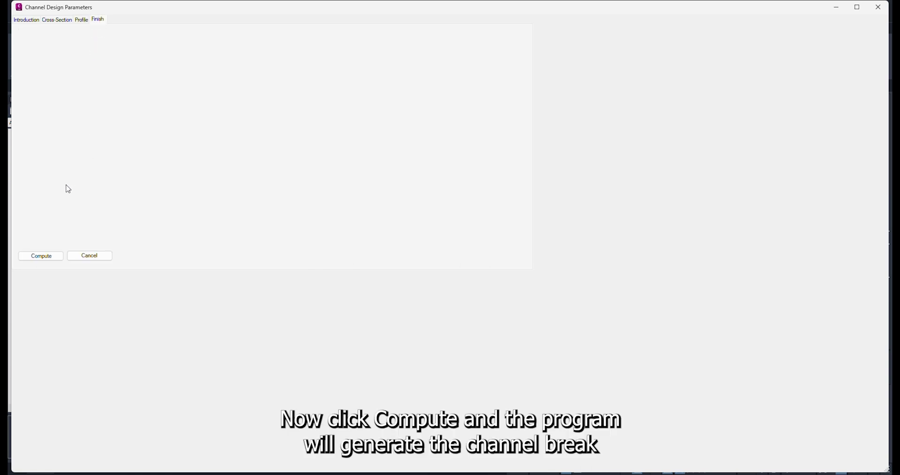
left_click(42, 258)
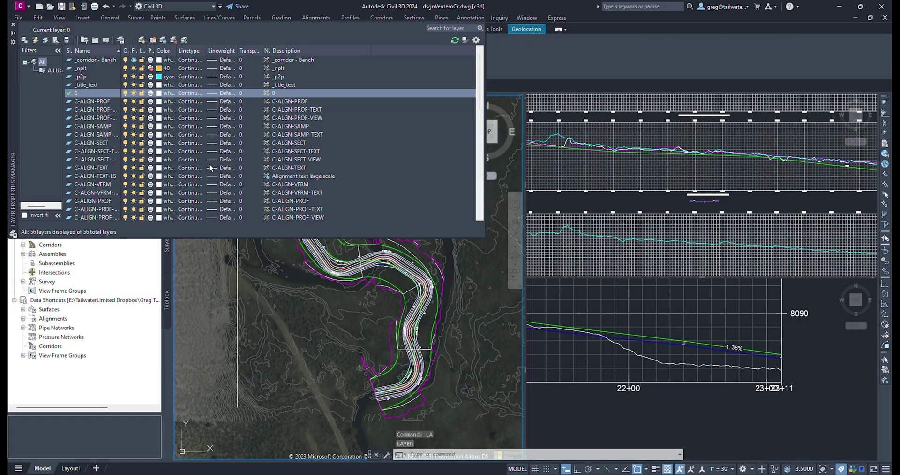
Step: Create a new layer named _channel and set its color to red
left_click(142, 40)
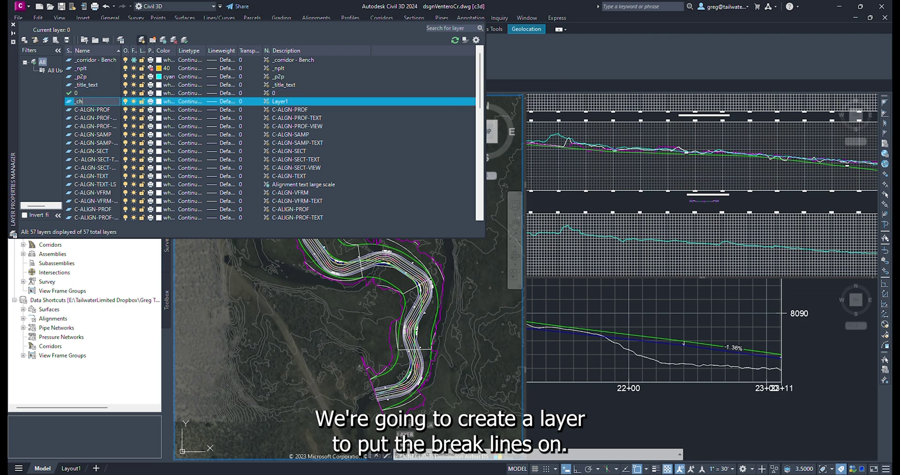
left_click(158, 104)
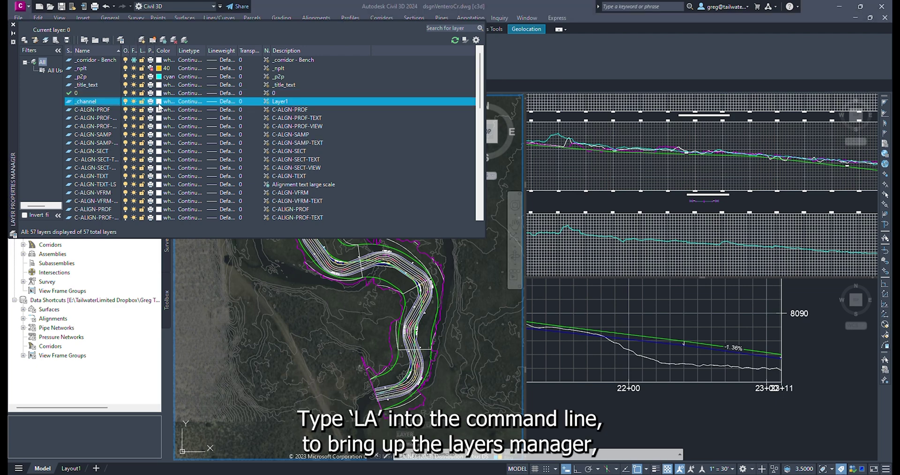
left_click(158, 102)
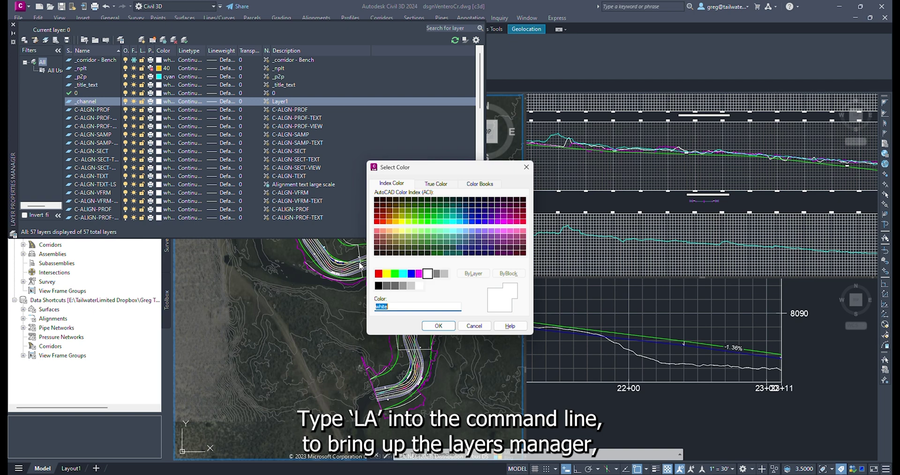
left_click(378, 273)
left_click(438, 325)
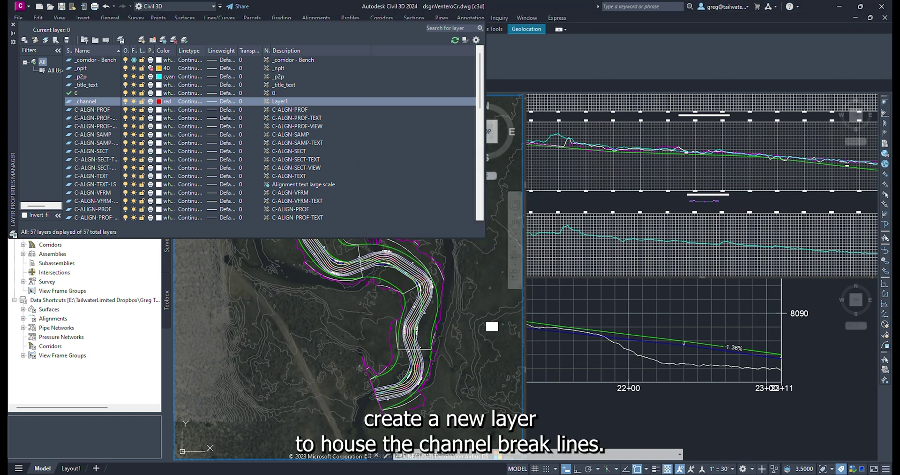
Step: Select all the channel breaklines by similarity and move them to the _channel layer, closing the properties and layer manager
scroll(413, 311, "up", 7)
left_click(413, 311)
right_click(413, 310)
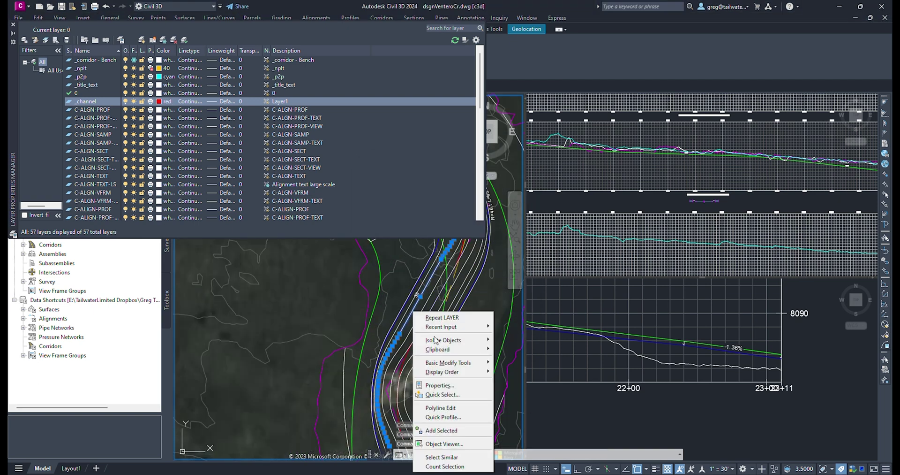
left_click(441, 457)
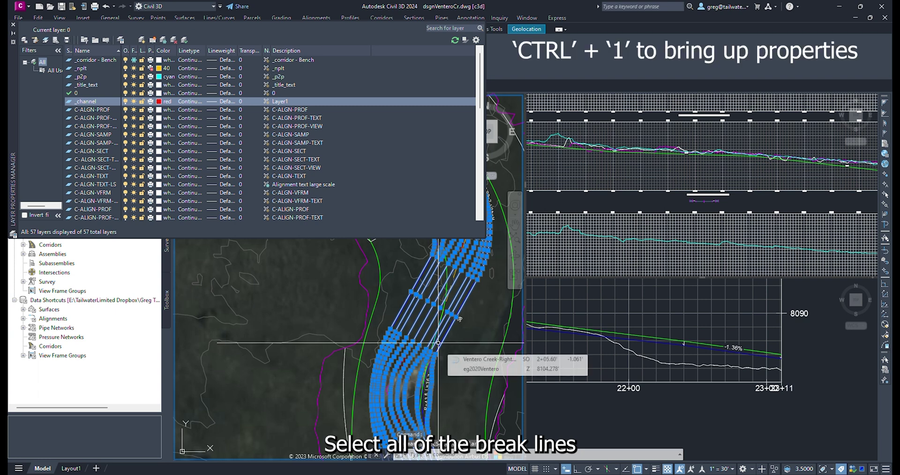
key("ctrl+1")
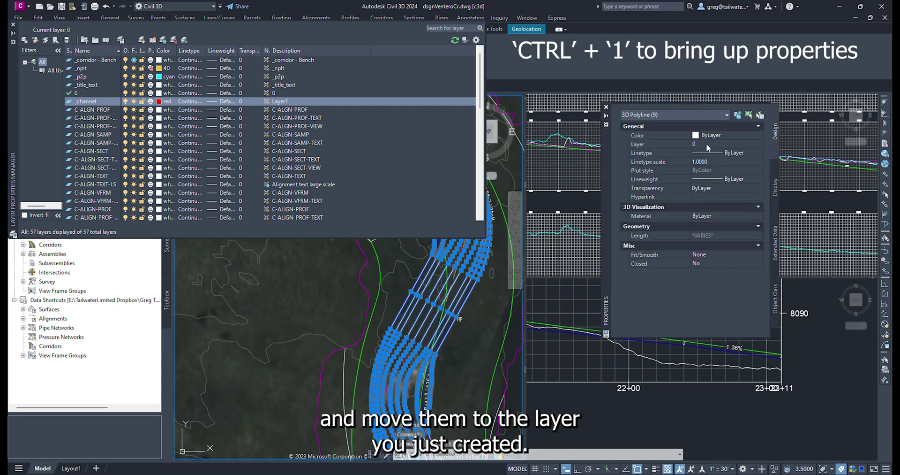
left_click(707, 143)
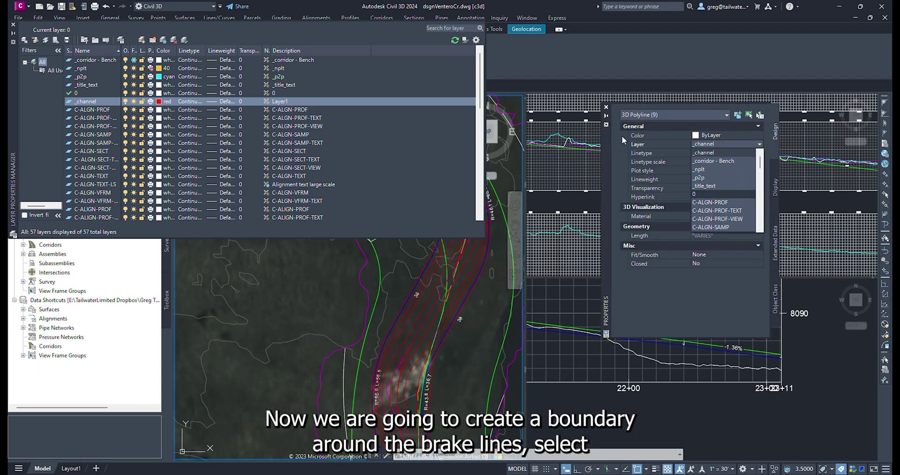
left_click(704, 152)
key("ctrl+1")
left_click(12, 25)
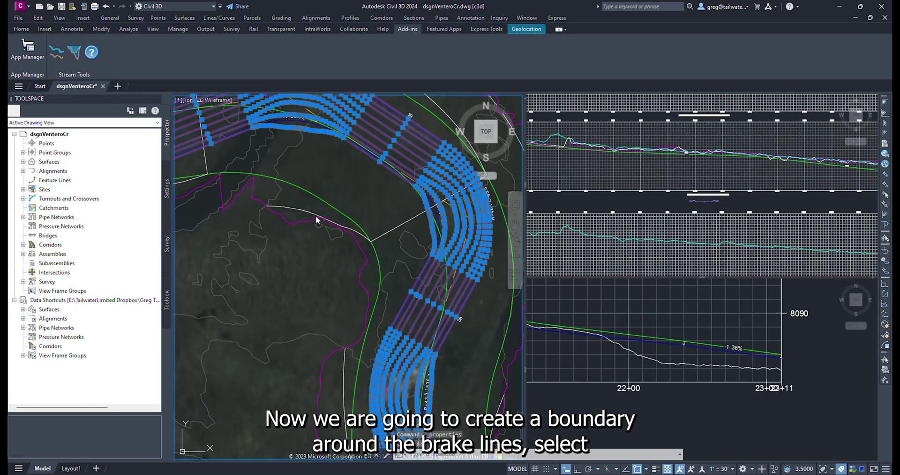
Step: Select the two outermost channel breaklines as 3D polylines and isolate them
scroll(318, 220, "up", 3)
left_click(397, 173)
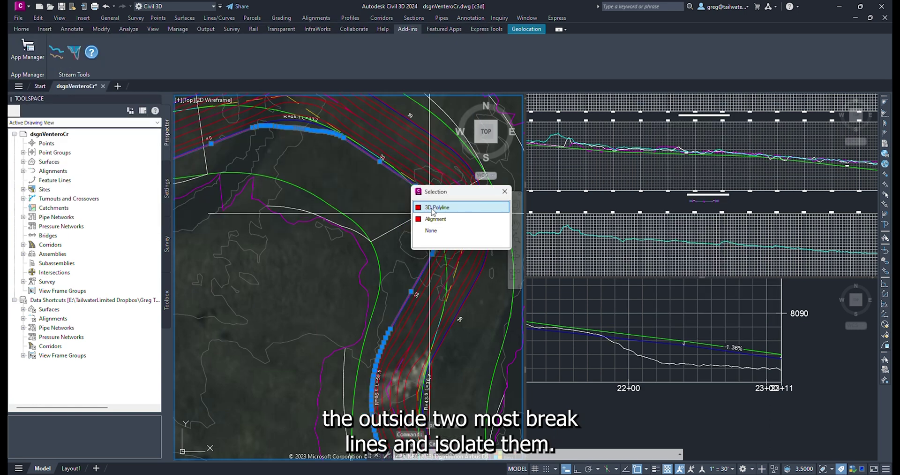
left_click(436, 207)
left_click(426, 131)
left_click(455, 165)
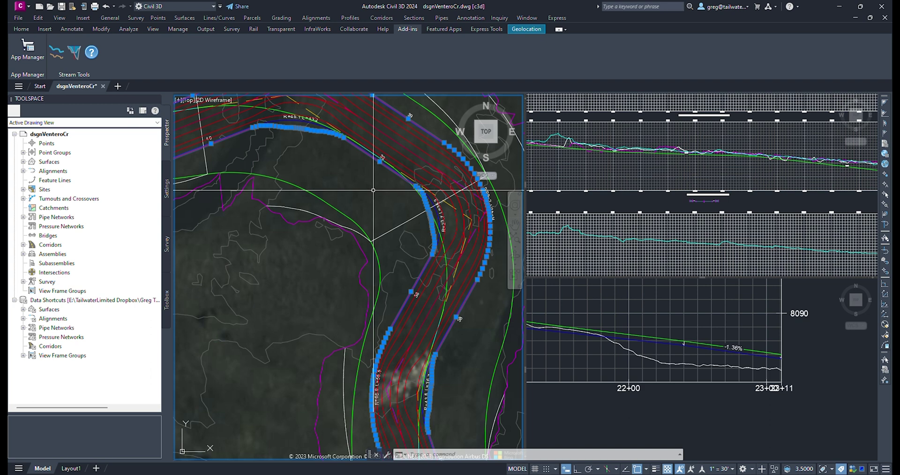
right_click(460, 186)
left_click(492, 219)
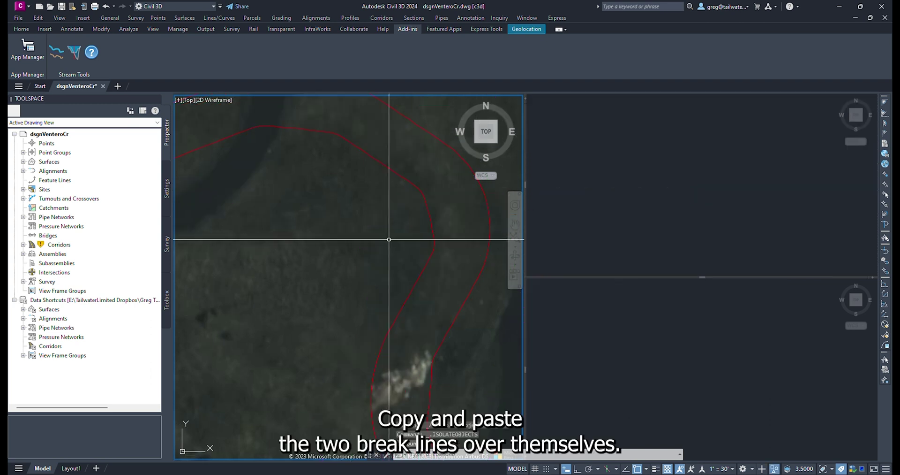
Step: Copy the two isolated breaklines with base point 0,0 and paste them in place at 0,0
type("copybase")
key("Return")
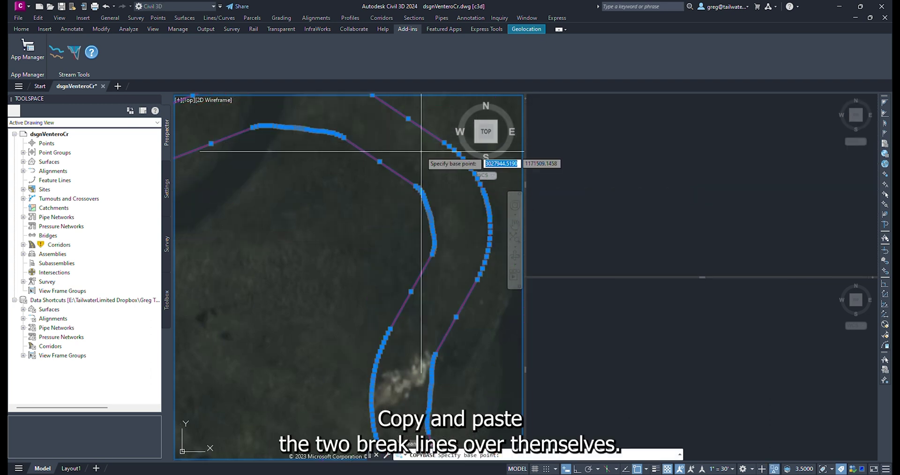
type("0,0")
key("Return")
key("ctrl+v")
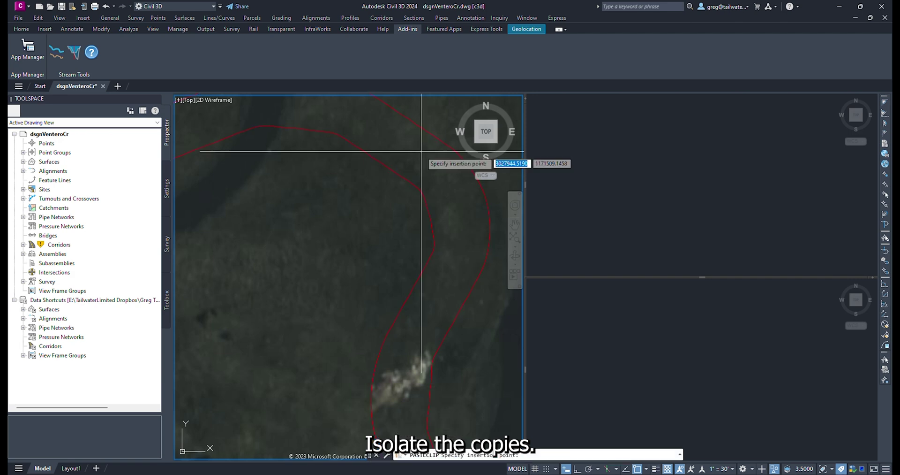
type("0,0")
key("Return")
Step: Select the two pasted breakline copies as 3D polylines and isolate them
left_click(428, 143)
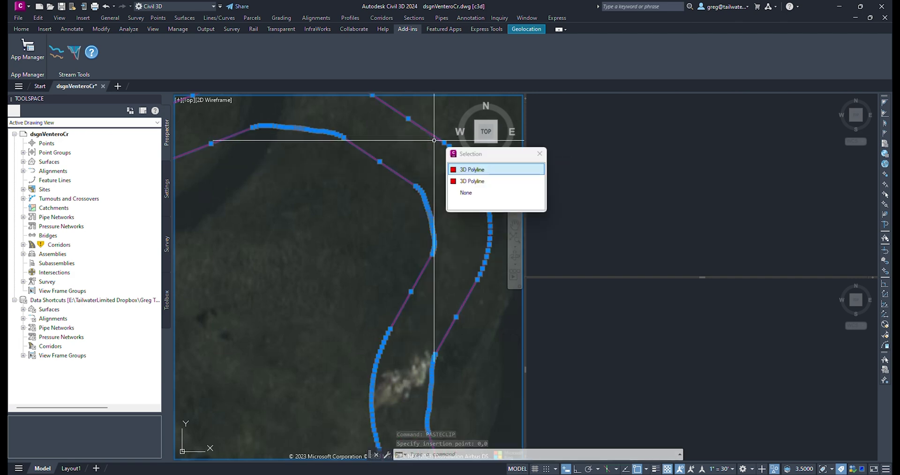
left_click(443, 210)
right_click(452, 171)
mouse_move(484, 196)
left_click(567, 196)
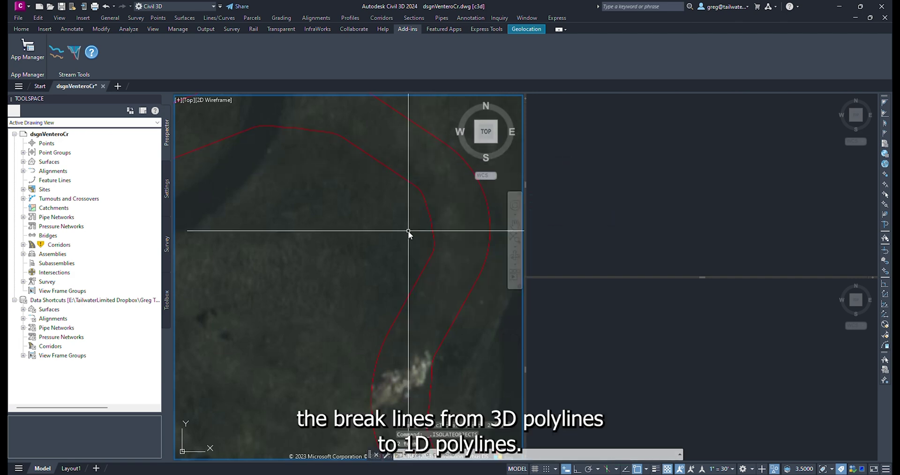
Step: Select both isolated breakline copies and convert them from 3D to 2D polylines
middle_click_drag(408, 235, 388, 261)
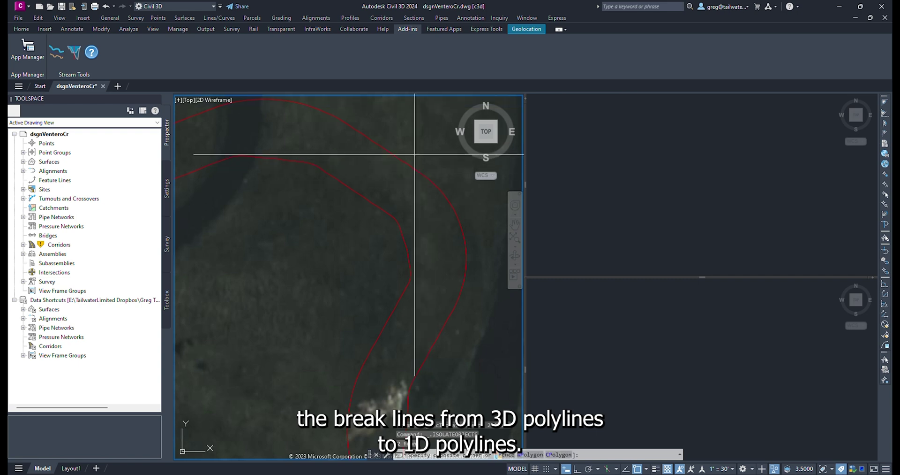
left_click(415, 155)
left_click(369, 198)
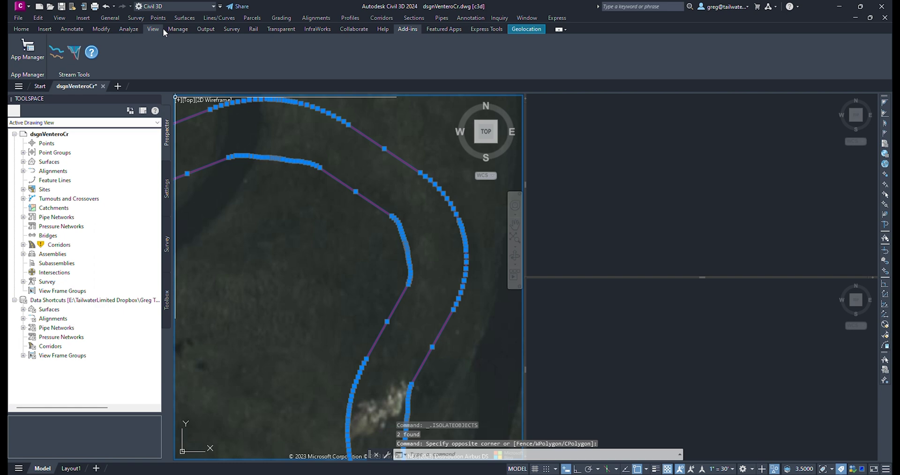
left_click(108, 30)
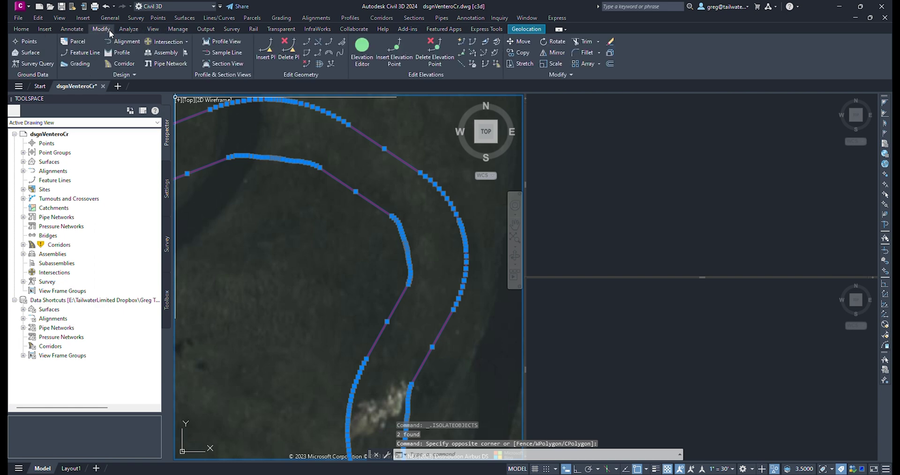
left_click(133, 75)
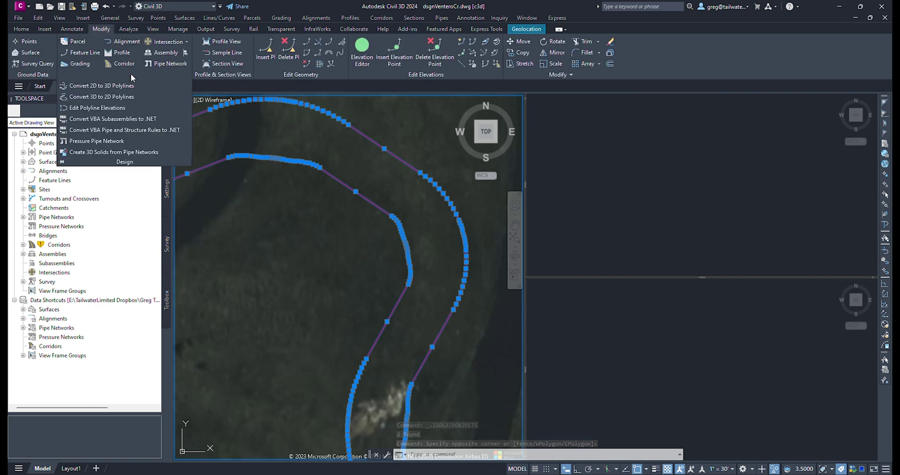
left_click(123, 96)
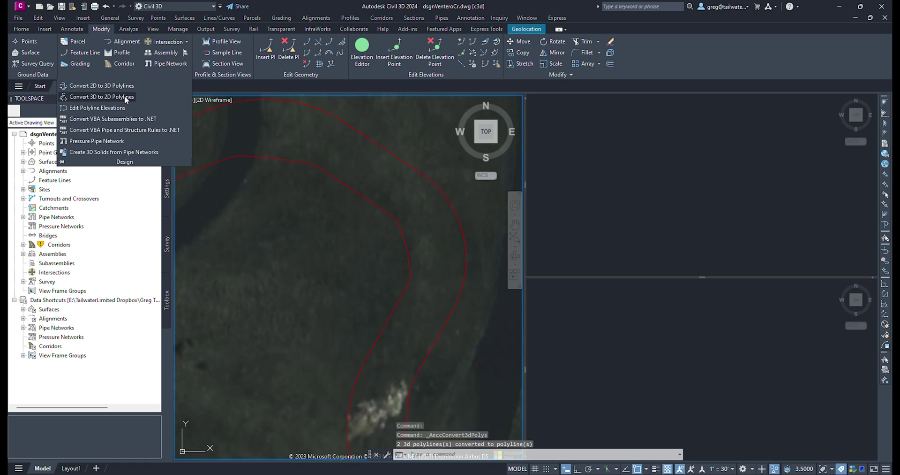
Step: Set the elevation of the two converted polylines to 0 in their properties and deselect them
left_click(366, 215)
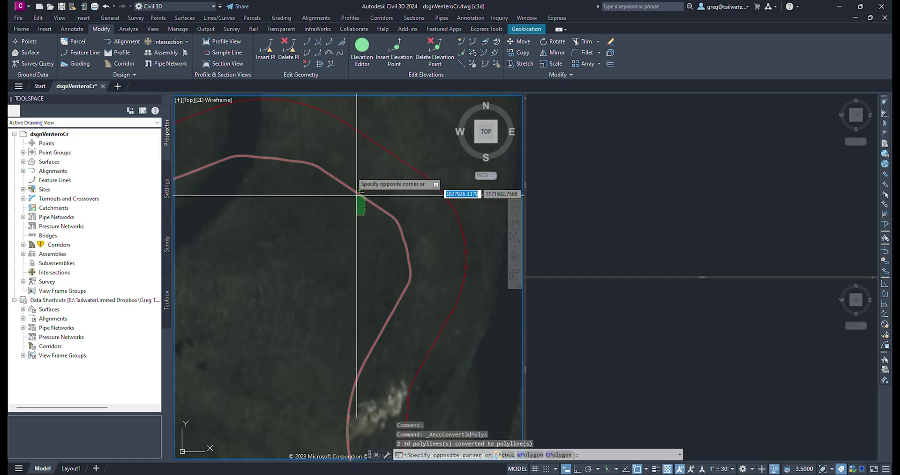
left_click(347, 137)
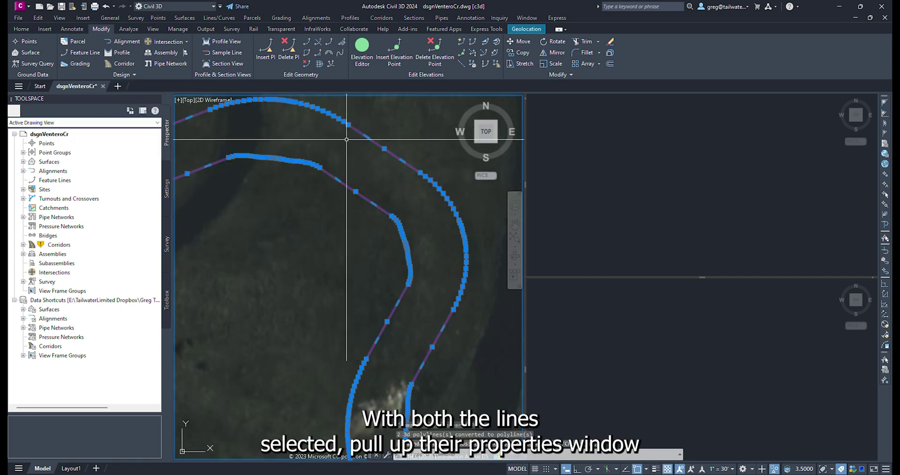
right_click(347, 137)
left_click(367, 214)
left_click(703, 253)
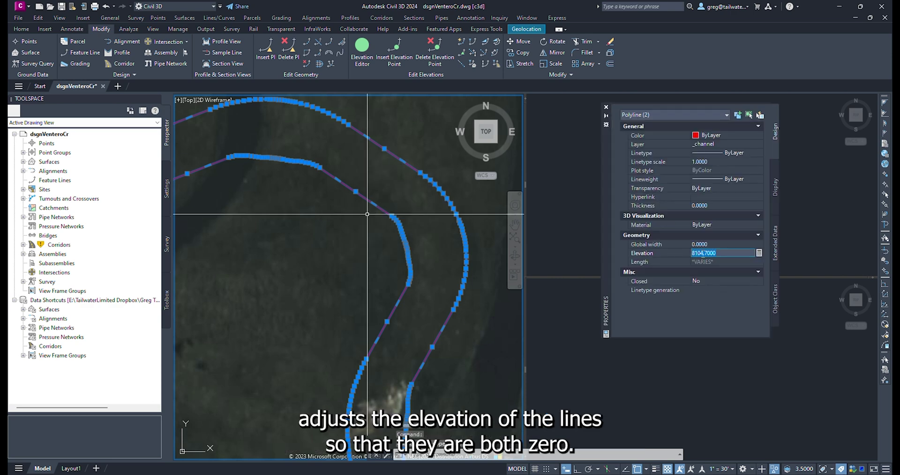
type("0")
key("Return")
key("Escape")
Step: Draw polylines between the two channel edge lines to cap both ends of the design reach
middle_click_drag(407, 429, 279, 227)
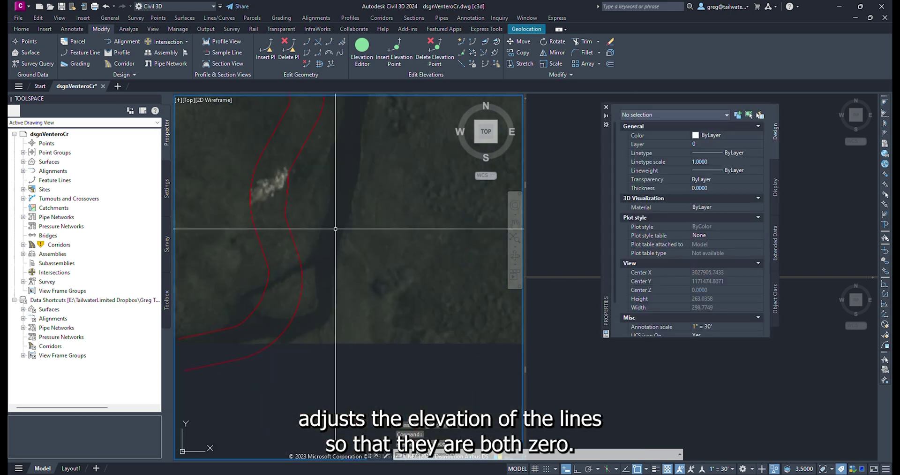
scroll(279, 227, "down", 4)
scroll(356, 315, "up", 3)
type("pl")
key("Return")
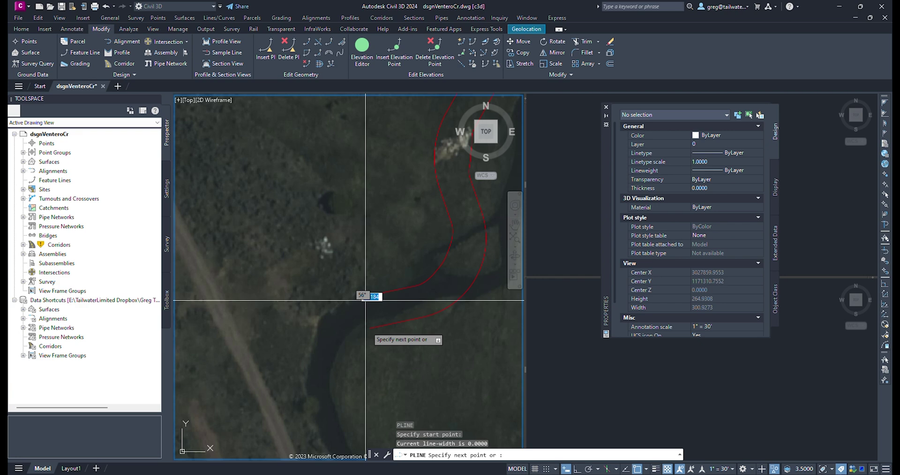
left_click(365, 297)
scroll(357, 281, "down", 5)
scroll(276, 175, "up", 5)
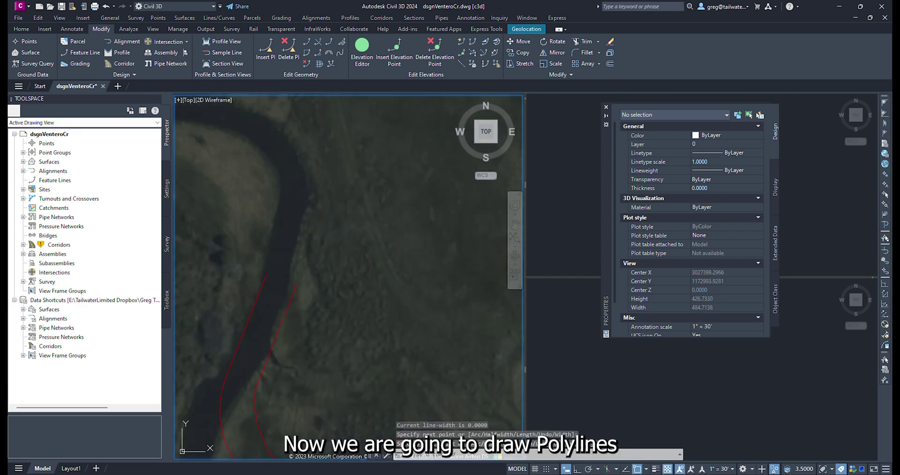
left_click(300, 286)
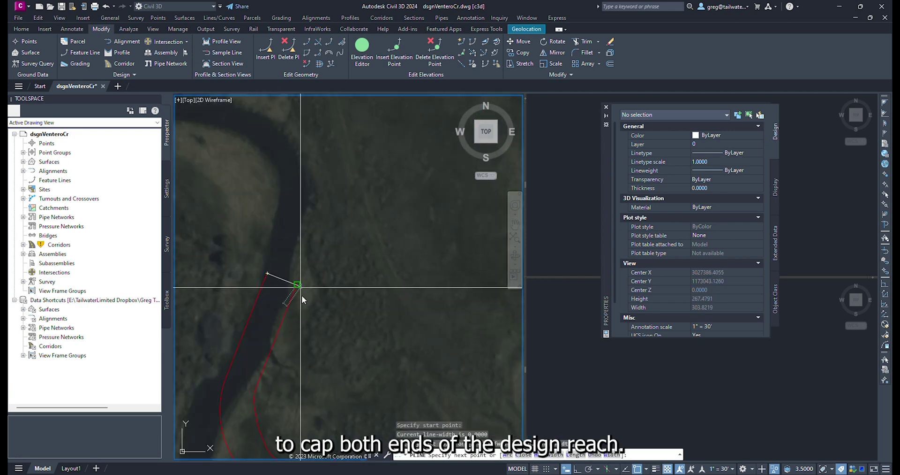
key("Return")
Step: Select the two channel edge lines and both end caps and join them into one polyline
left_click(301, 287)
left_click(289, 282)
left_click(261, 290)
scroll(312, 286, "down", 5)
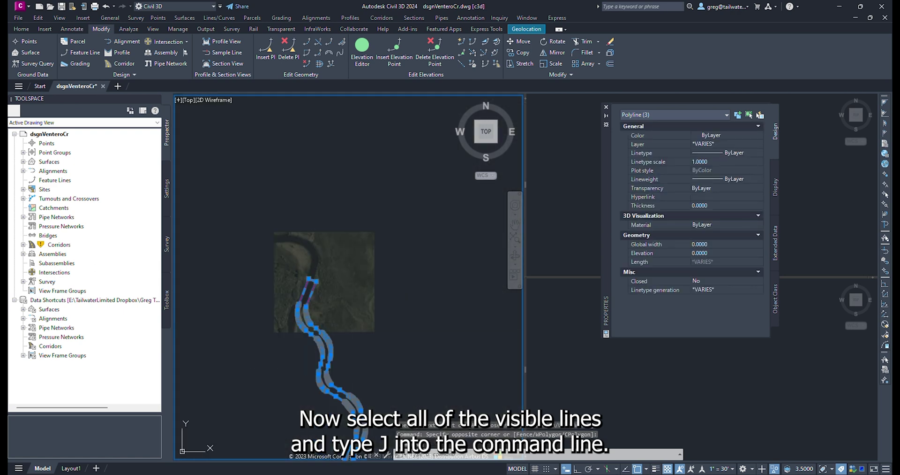
middle_click_drag(361, 398, 281, 136)
left_click(324, 293)
left_click(300, 276)
left_click(301, 302)
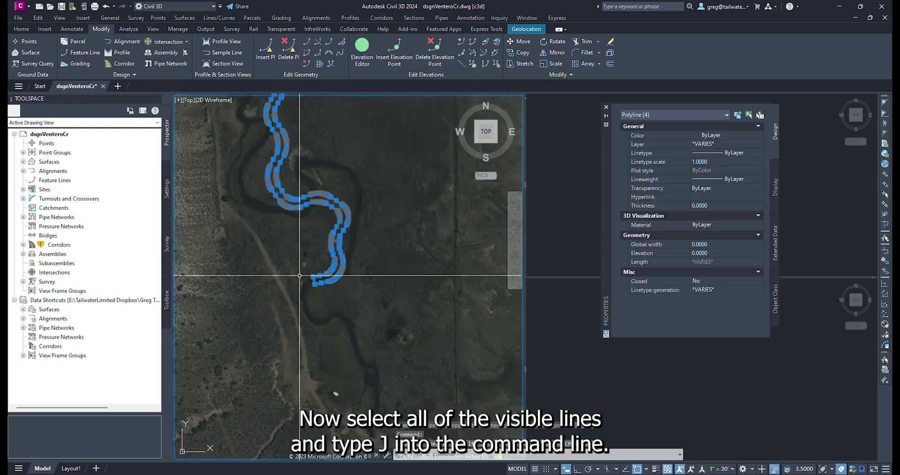
type("J")
key("Return")
Step: Move the joined boundary polyline to the C-RIVR-LOD layer, close its properties and deselect it
left_click(321, 276)
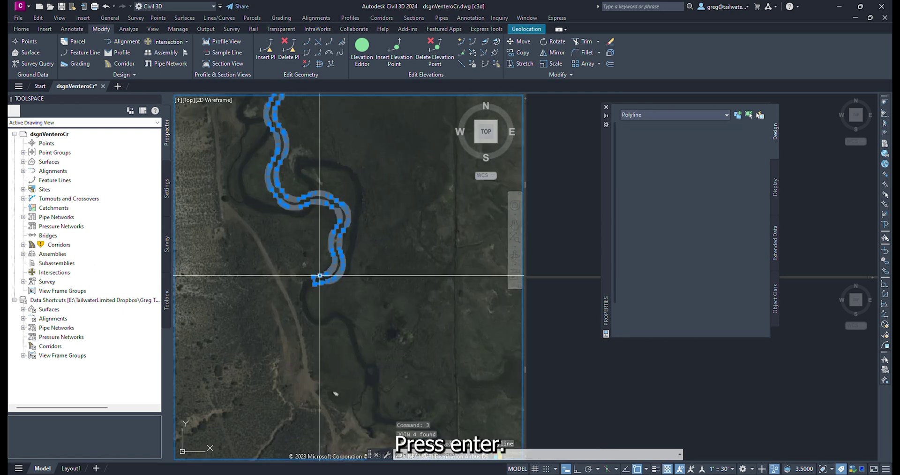
scroll(700, 126, "down", 1)
left_click(702, 126)
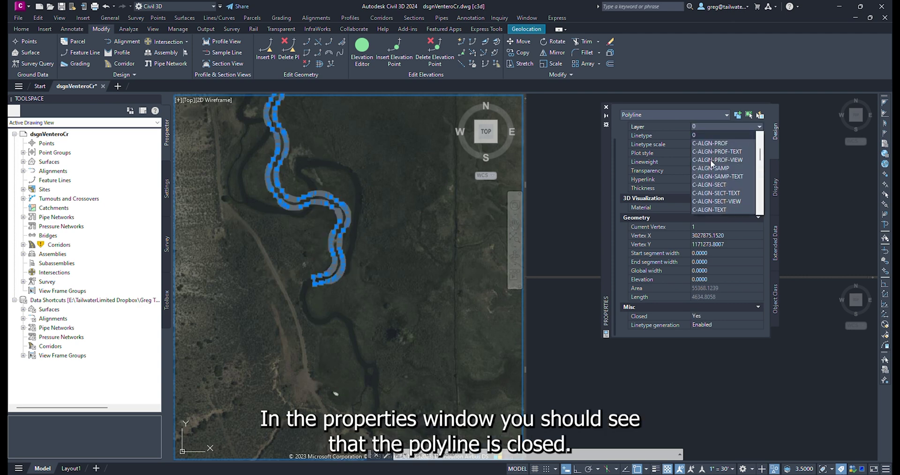
left_click(707, 177)
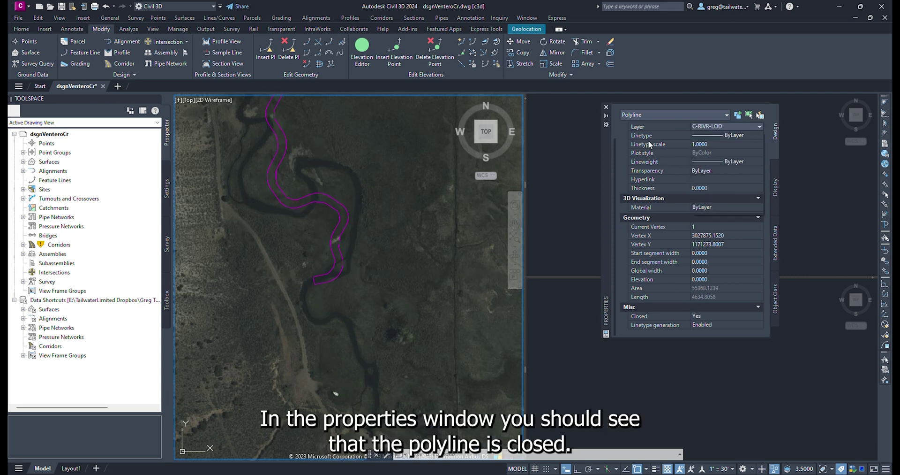
left_click(606, 107)
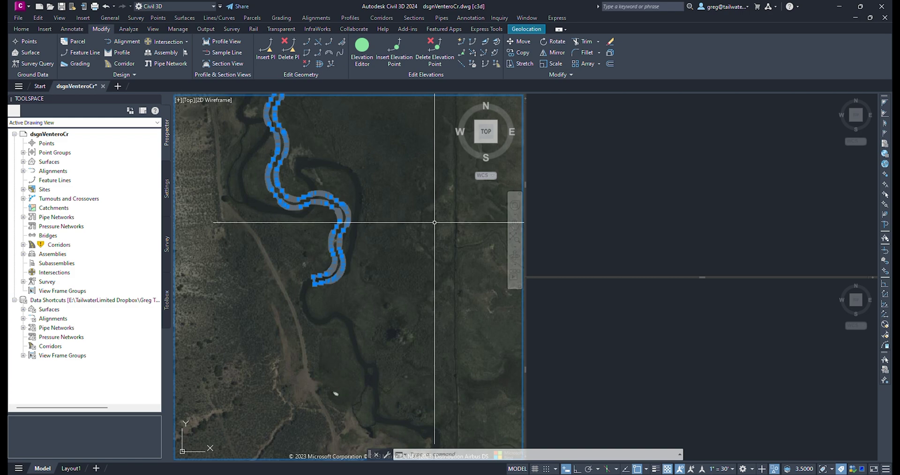
key("Escape")
Step: End the object isolation to bring back the rest of the drawing
right_click(350, 250)
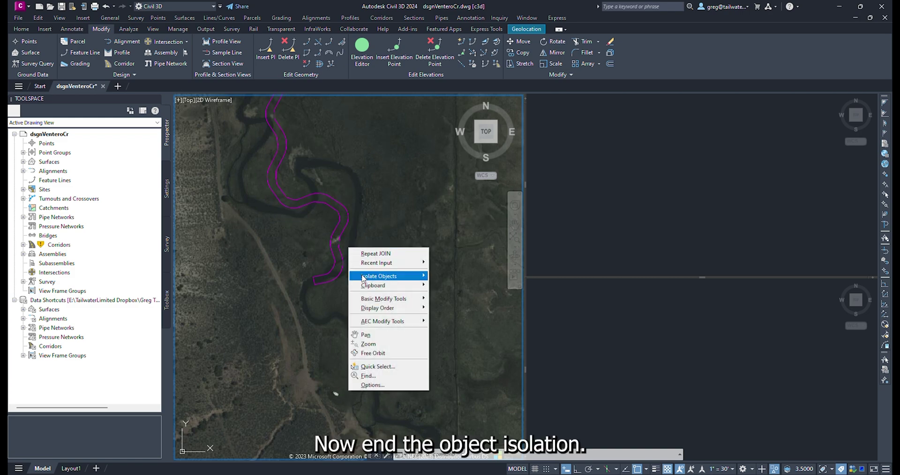
mouse_move(375, 276)
left_click(474, 293)
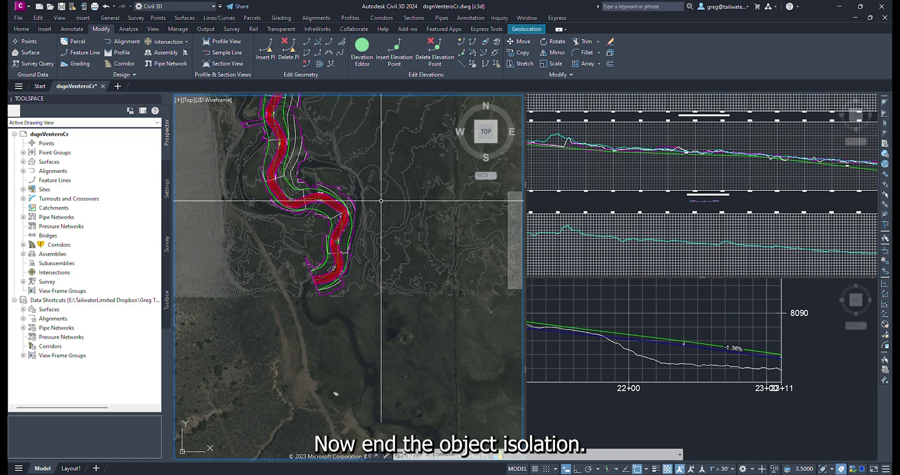
Step: Create a TIN surface named Ventero Channel and choose its surface style
scroll(328, 221, "up", 6)
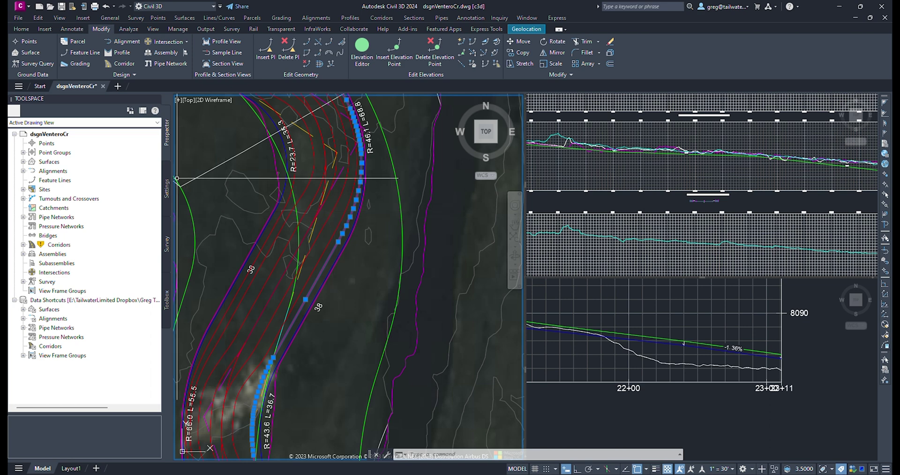
left_click(23, 161)
right_click(47, 161)
left_click(65, 171)
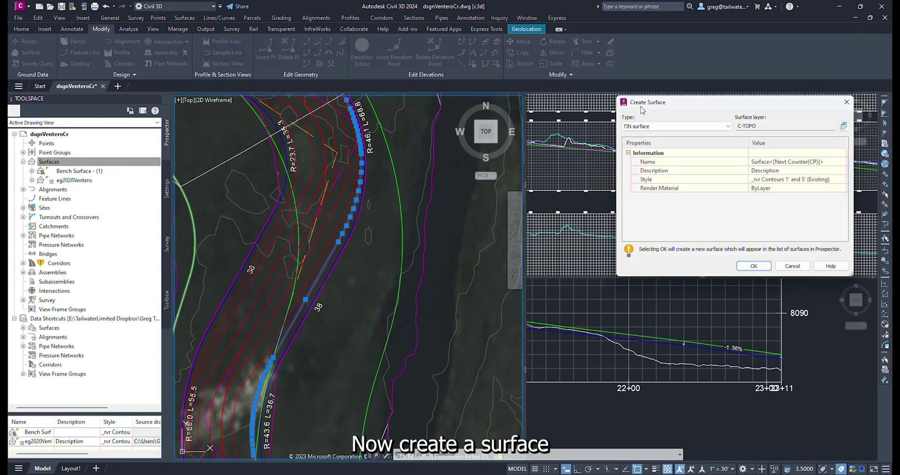
left_click(475, 225)
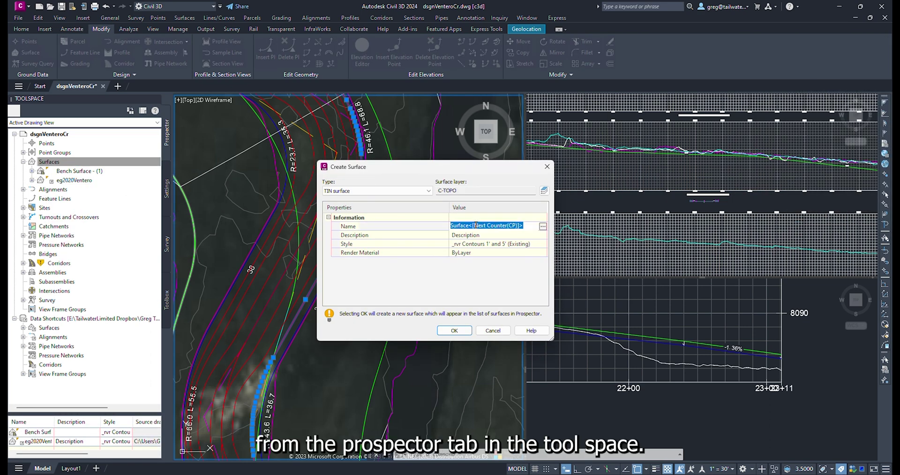
type("Ventero Channel")
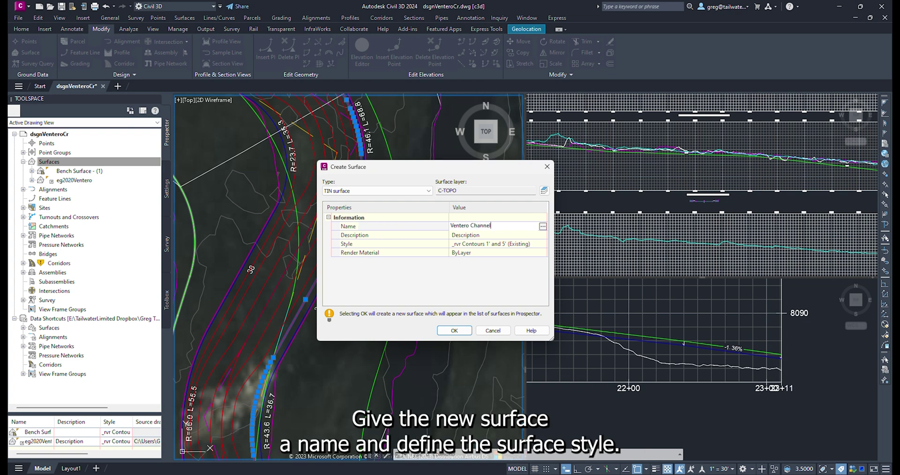
left_click(520, 245)
left_click(543, 244)
left_click(469, 236)
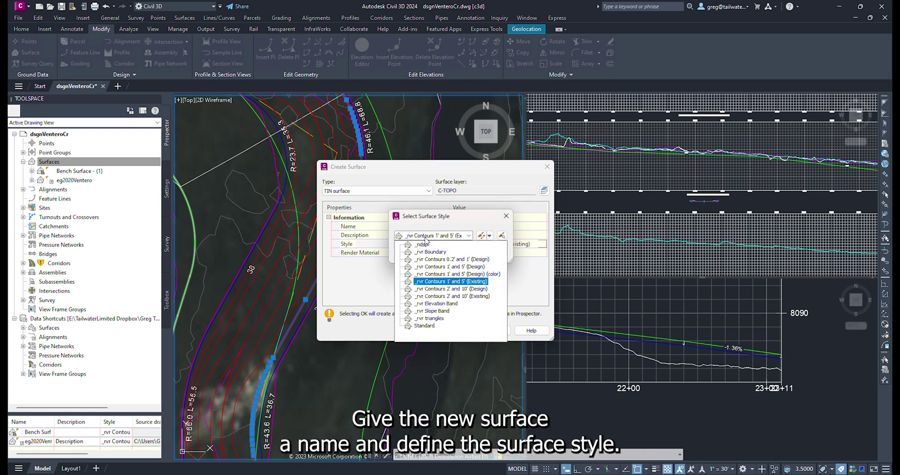
left_click(422, 243)
left_click(412, 254)
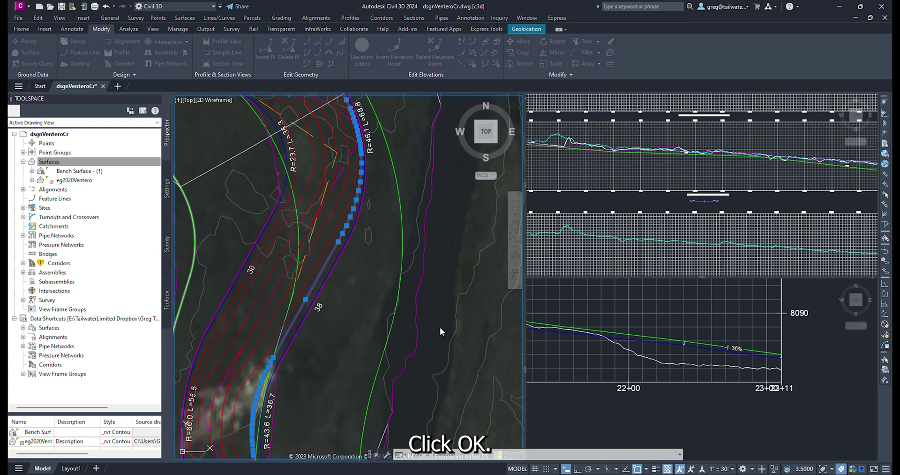
Step: Select all similar channel breaklines and add them to the Ventero Channel surface as standard breaklines described channel, with supplementing distance 2
right_click(352, 302)
left_click(375, 423)
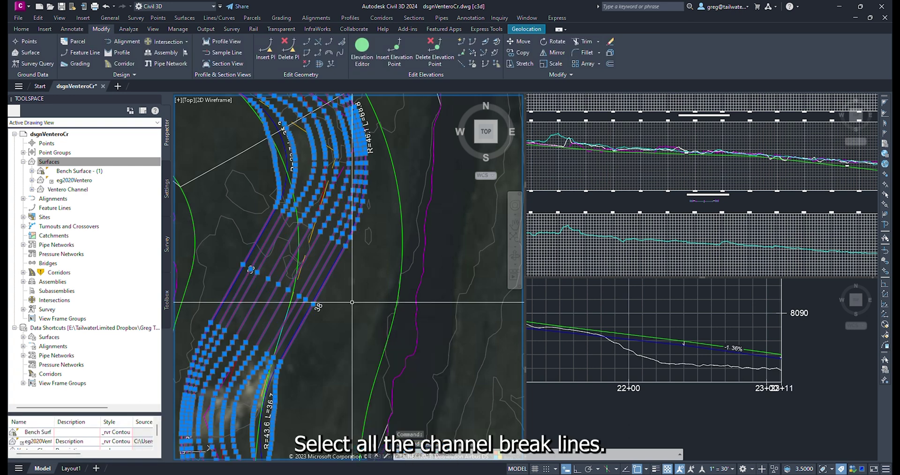
left_click(32, 189)
left_click(40, 217)
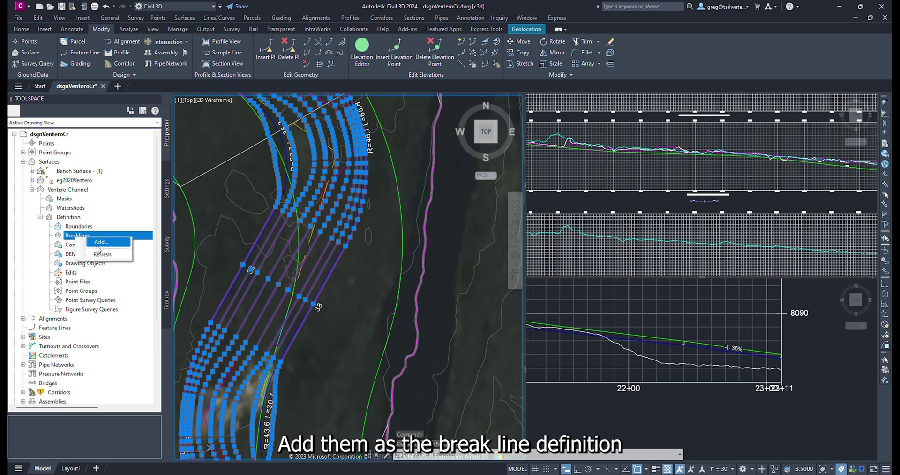
right_click(78, 235)
left_click(96, 242)
type("channel")
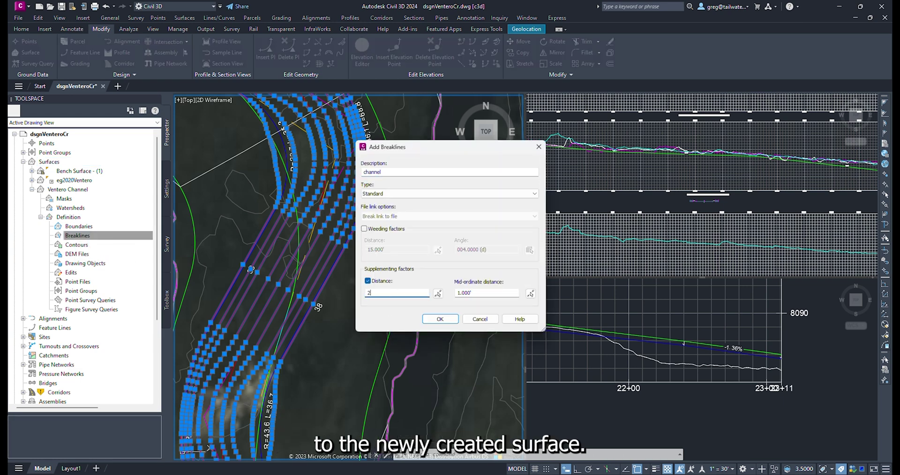
left_click(440, 319)
Step: Try to add the joined channel polyline to the Ventero Channel surface as an outer boundary named bndry, and close the event viewer
right_click(79, 226)
left_click(129, 228)
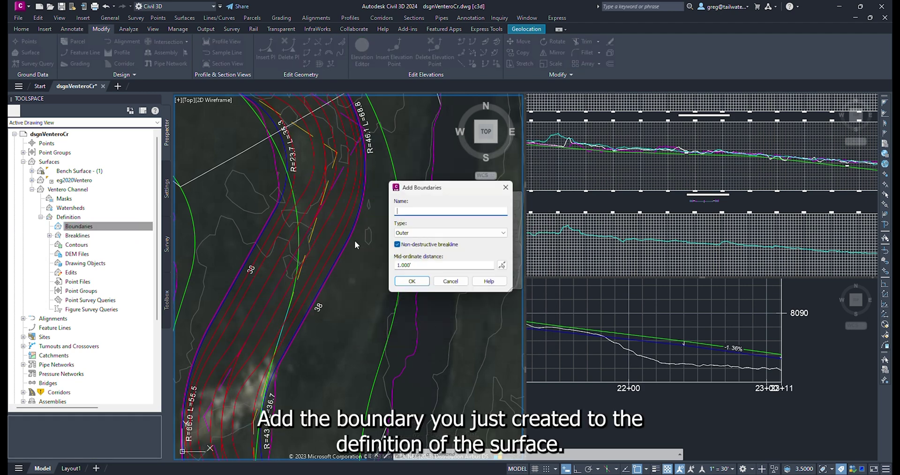
type("outer")
key("Return")
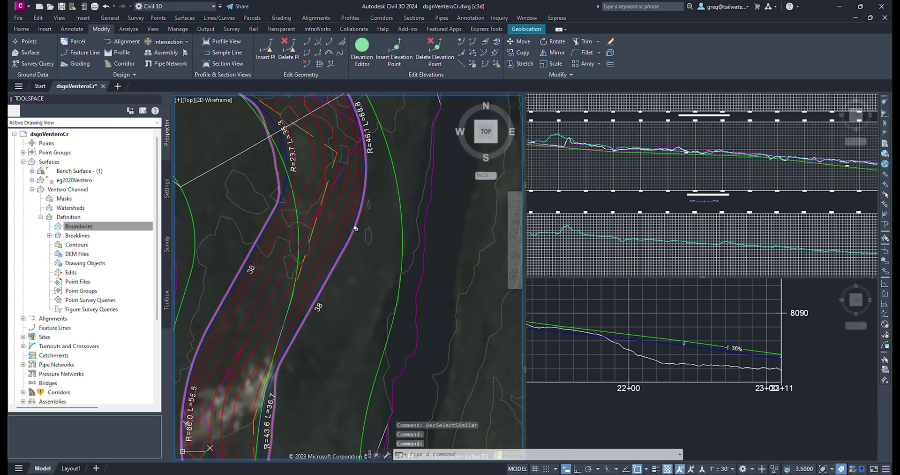
left_click(355, 228)
left_click(375, 261)
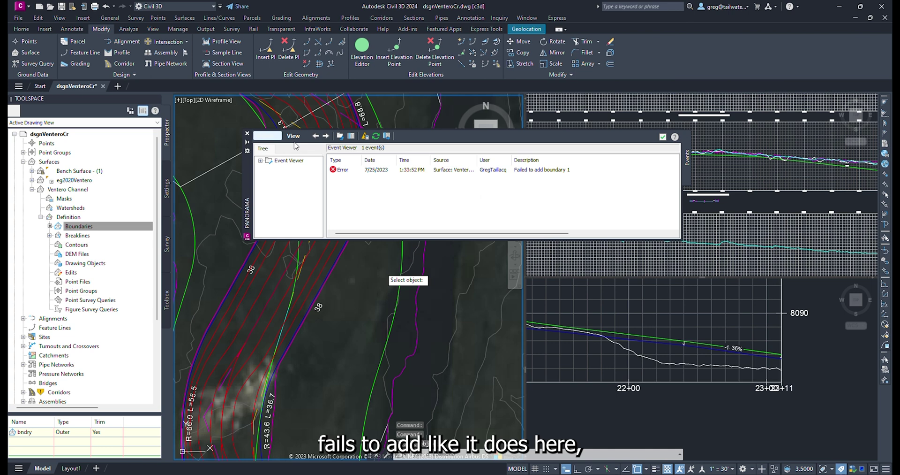
left_click(278, 169)
left_click(247, 133)
Step: Fill the joined channel boundary polyline with a solid hatch
type("h")
key("Return")
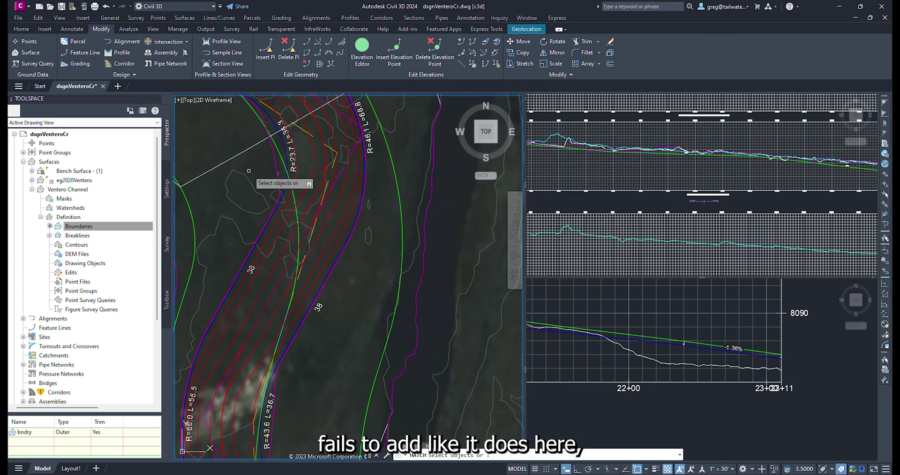
left_click(277, 163)
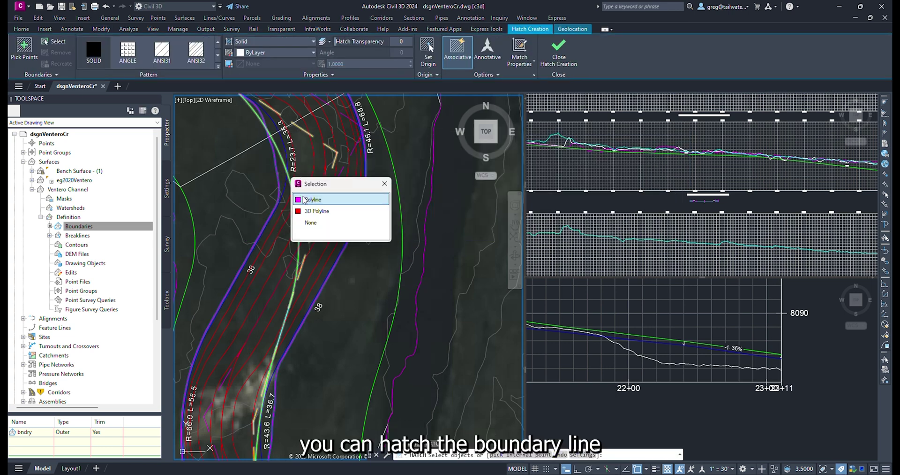
left_click(309, 199)
key("Escape")
Step: Delete the original channel boundary polyline from beneath the hatch
left_click(279, 175)
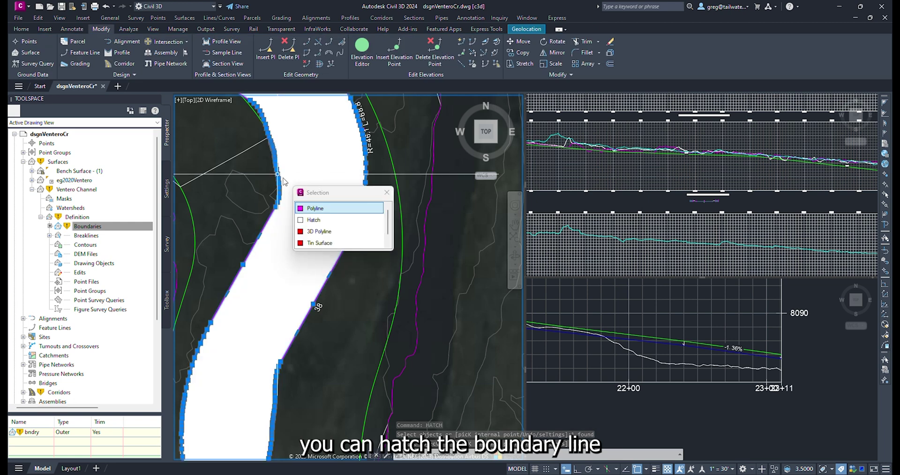
left_click(300, 203)
key("Delete")
Step: Generate a new boundary polyline from the channel hatch and delete the hatch
left_click(308, 216)
left_click(321, 233)
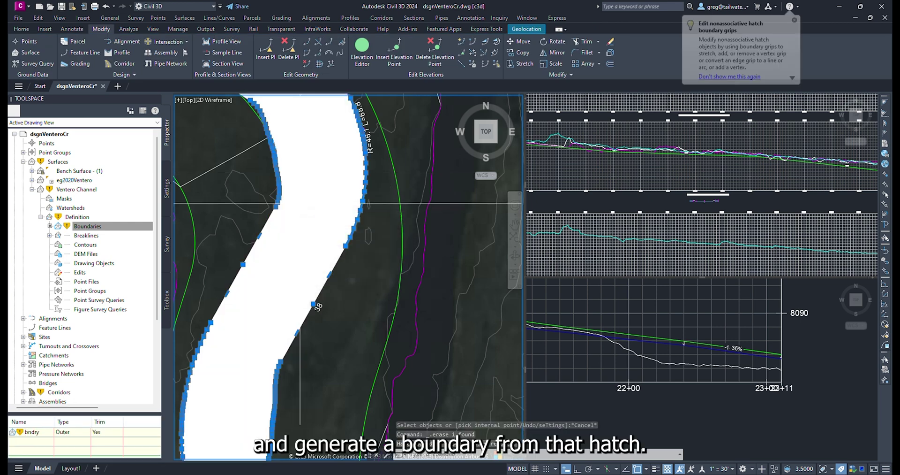
right_click(296, 235)
left_click(328, 347)
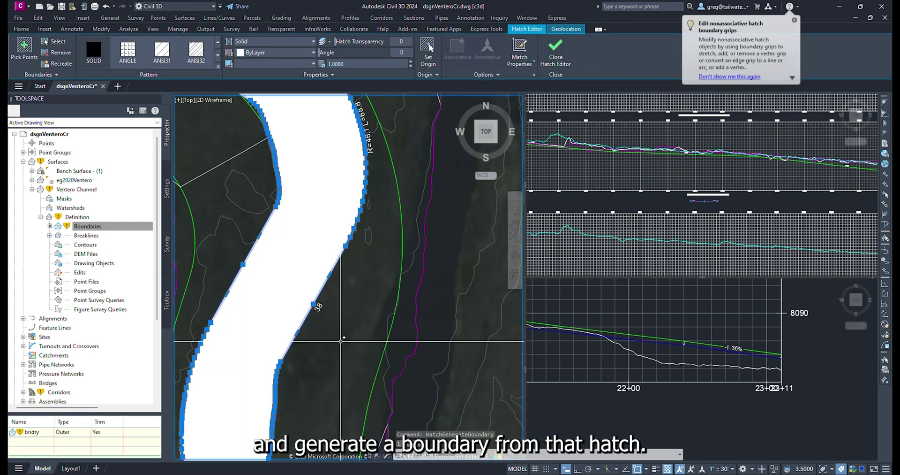
left_click(306, 303)
left_click(328, 357)
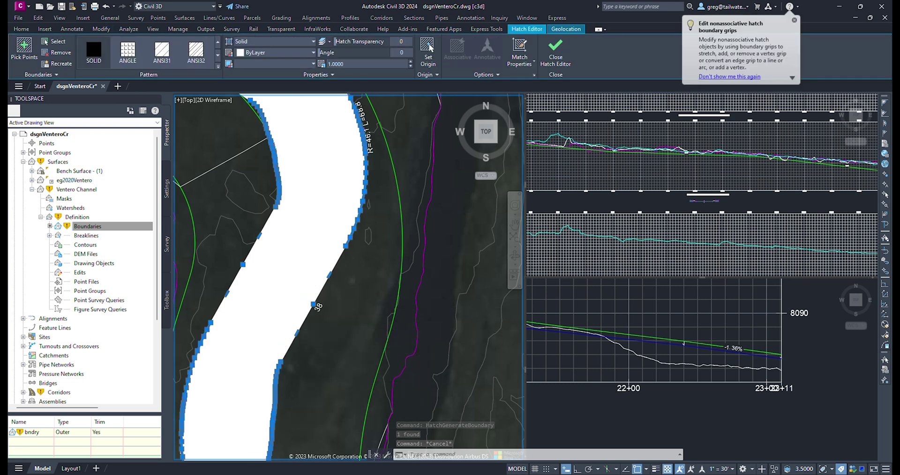
key("Delete")
Step: Select the newly generated channel boundary polyline and open its properties
left_click(297, 328)
left_click(341, 360)
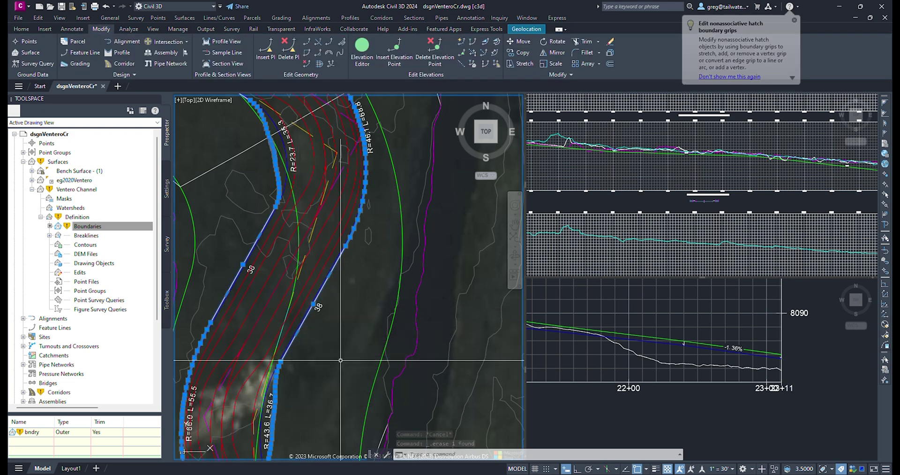
key("ctrl+1")
left_click(605, 108)
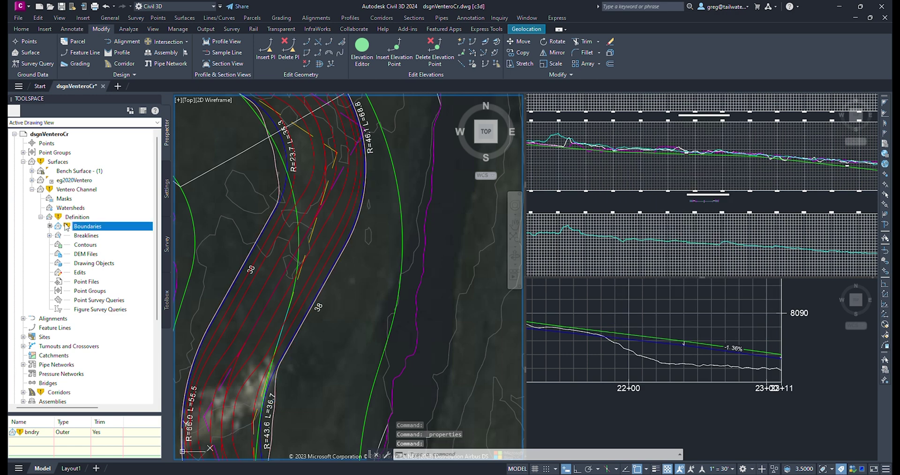
Step: Remove the bndry boundary from the Ventero Channel surface definition and add the newly generated polyline as a boundary named bndry
right_click(34, 432)
left_click(70, 359)
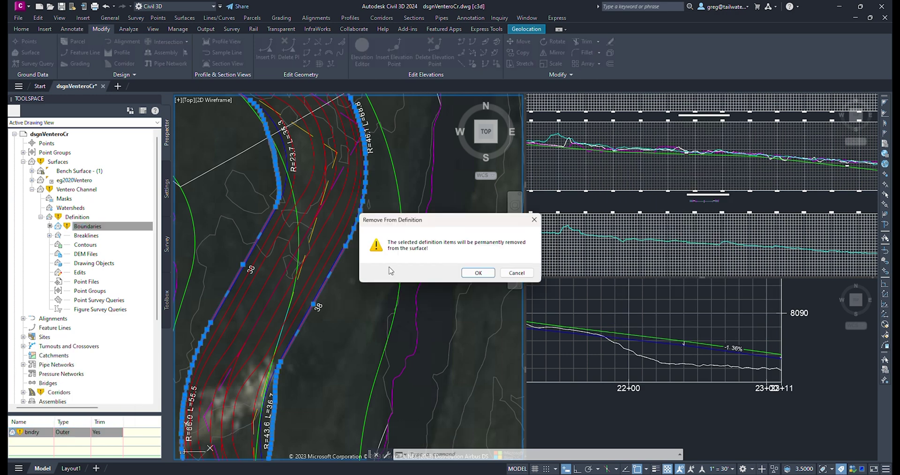
key("Return")
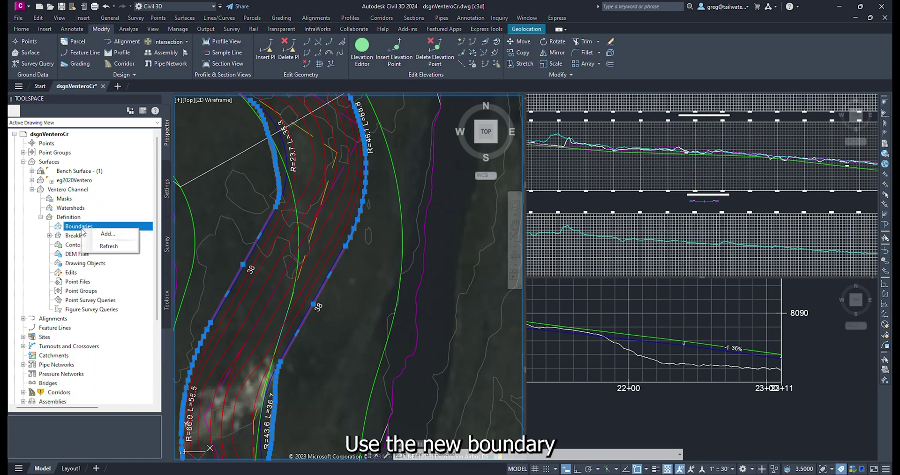
left_click(108, 234)
type("bndry")
key("Return")
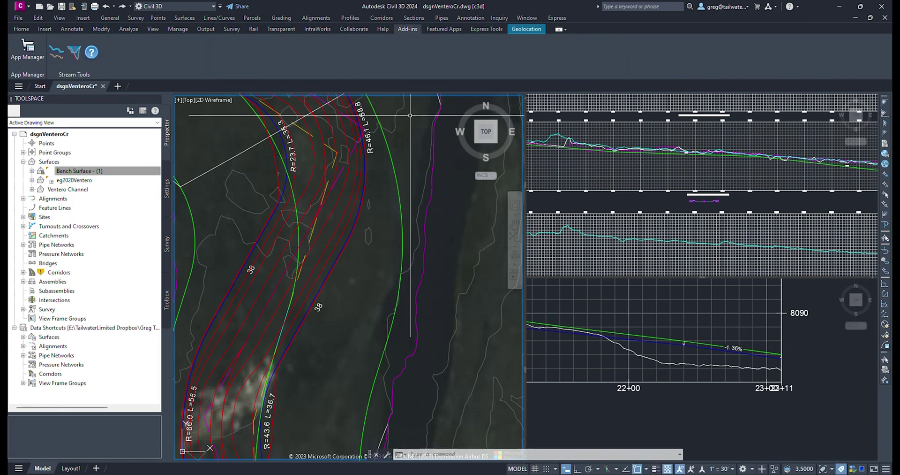
Step: Create a TIN surface named Ventero Creek with the style _rvr Contours 1' and 5' (Design)
right_click(46, 162)
left_click(66, 167)
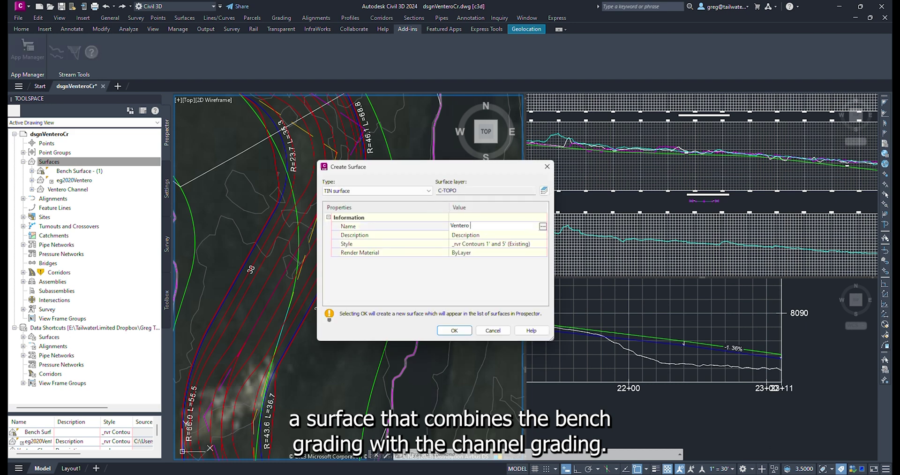
left_click(542, 244)
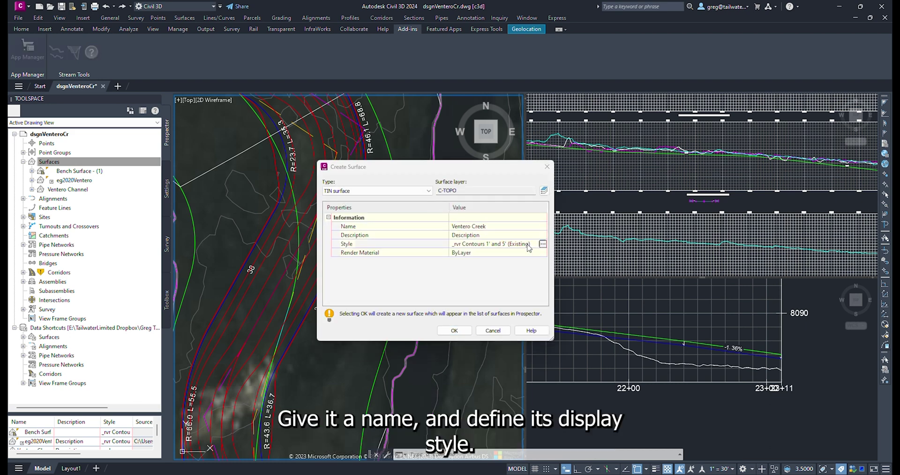
left_click(447, 236)
left_click(446, 266)
left_click(414, 253)
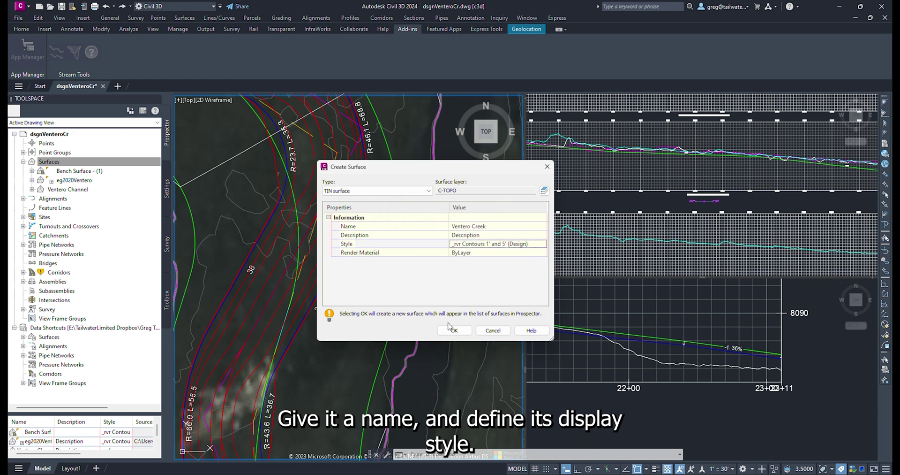
left_click(453, 330)
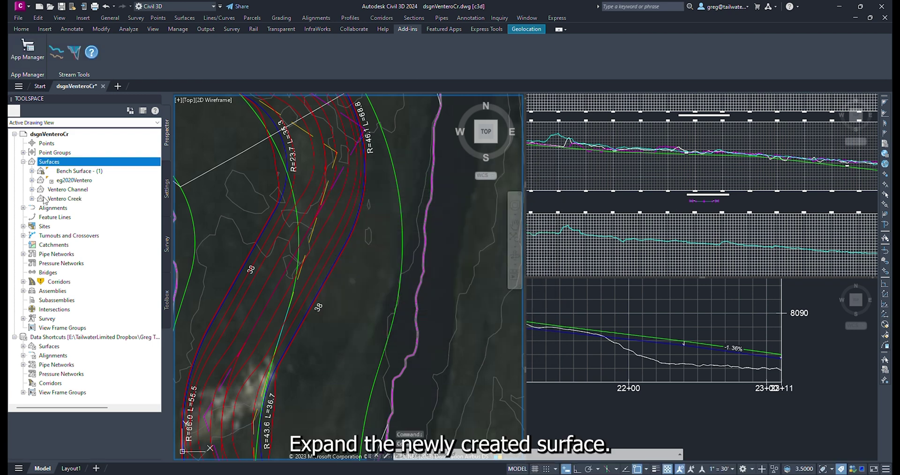
Step: Paste Bench Surface - (1) into the Ventero Creek surface as a definition edit
left_click(32, 198)
left_click(41, 226)
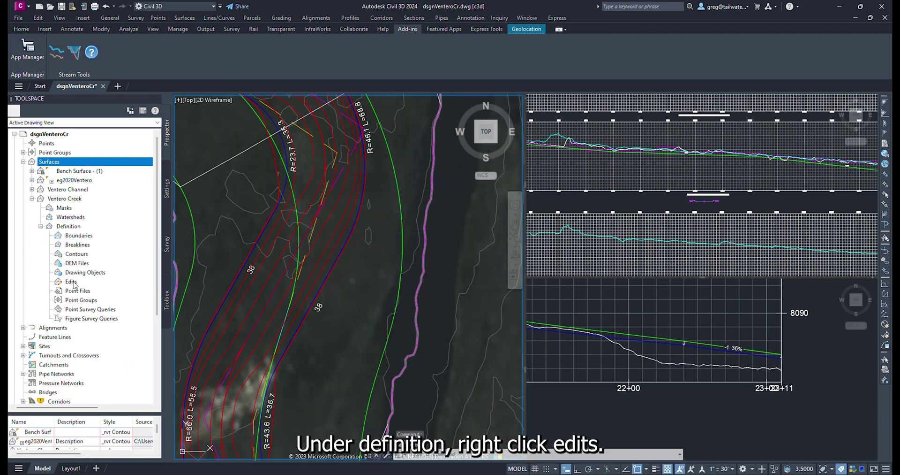
right_click(73, 282)
left_click(107, 392)
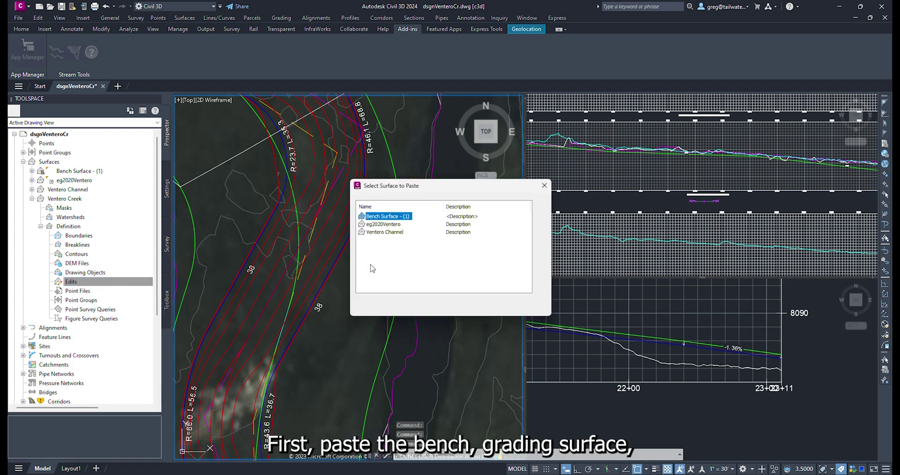
left_click(450, 306)
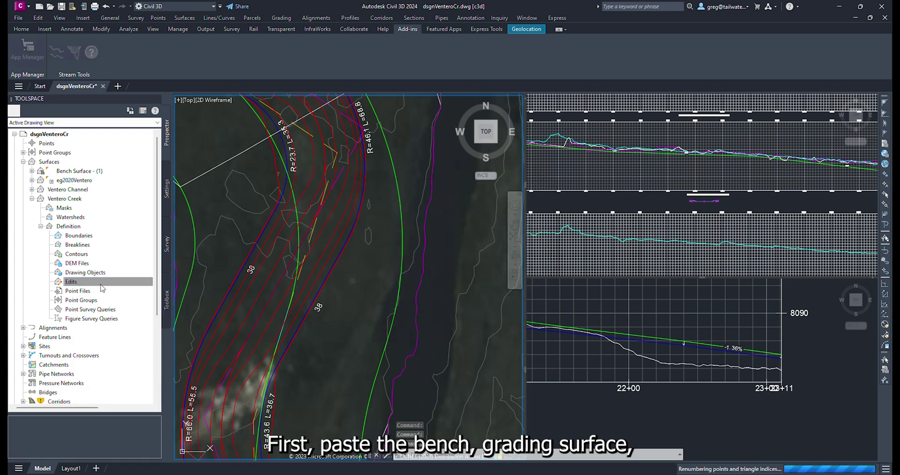
Step: Paste the Ventero Channel surface into the Ventero Creek surface, following the bench surface
right_click(111, 283)
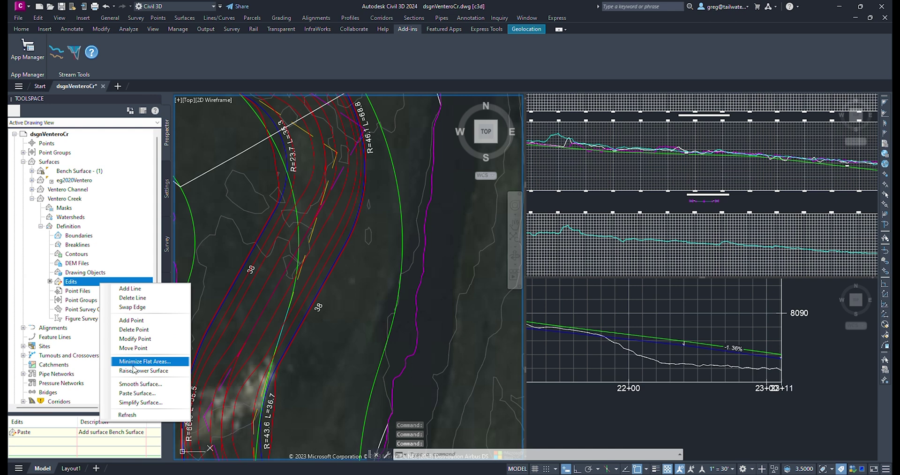
left_click(137, 394)
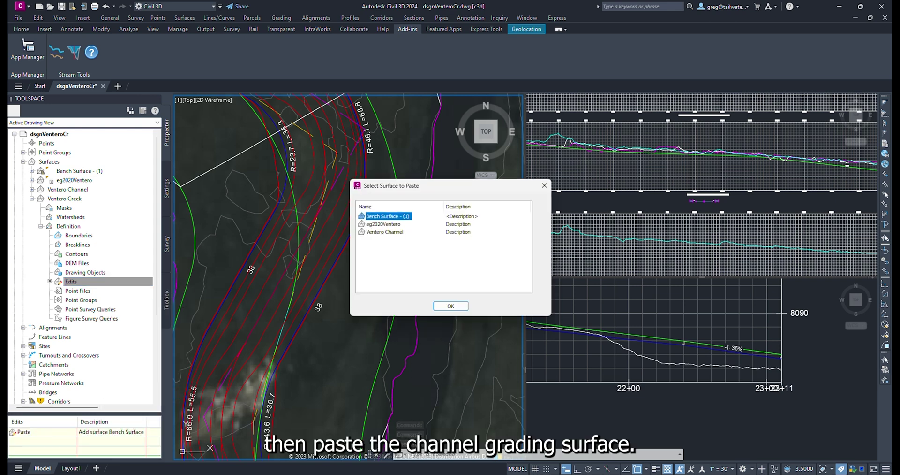
left_click(448, 306)
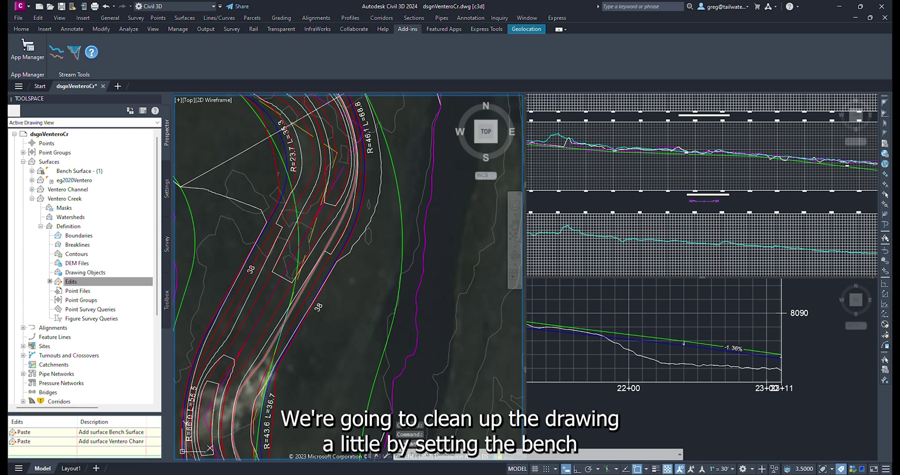
Step: Set the surface style of Bench Surface - (1) to _ndsp so it is not displayed
scroll(348, 258, "down", 4)
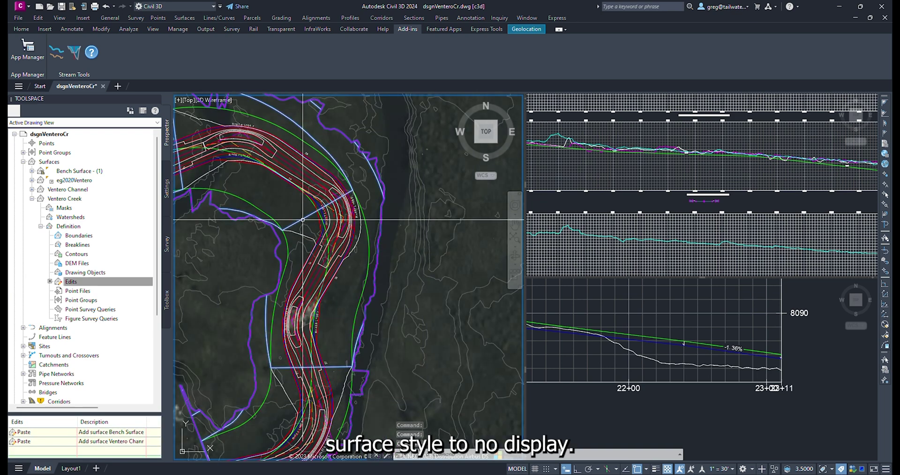
left_click(315, 238)
right_click(316, 238)
left_click(337, 344)
left_click(345, 254)
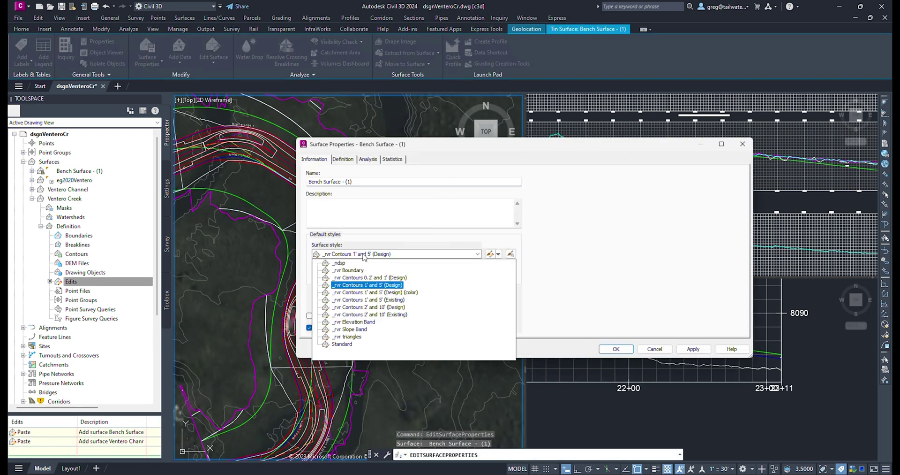
left_click(345, 264)
left_click(628, 350)
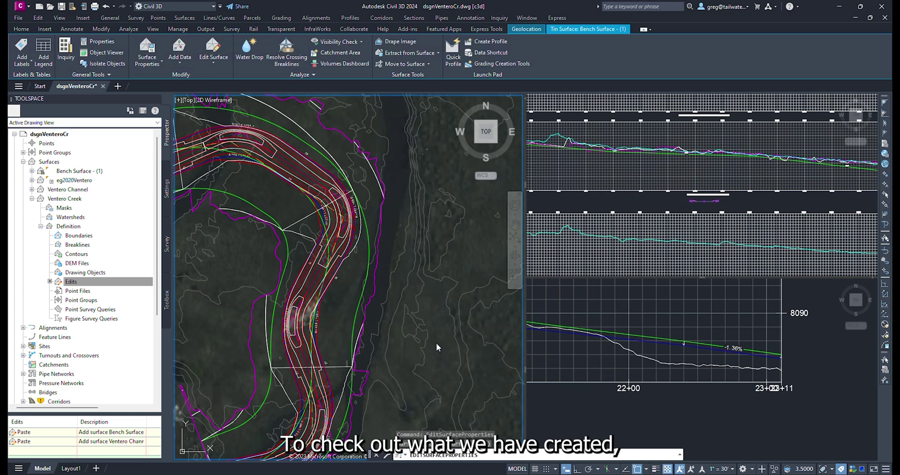
key("Escape")
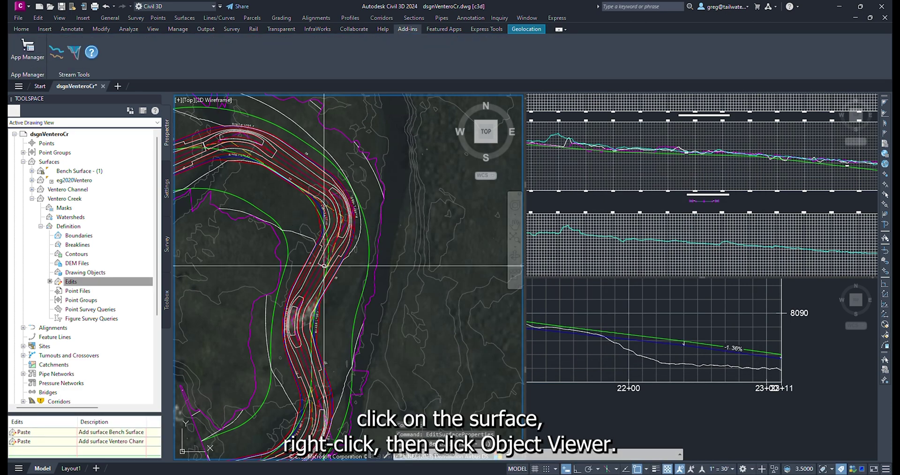
Step: Examine the combined Ventero Creek surface as a 3D model in the Object Viewer, and close the viewer
left_click(295, 231)
right_click(295, 232)
left_click(334, 378)
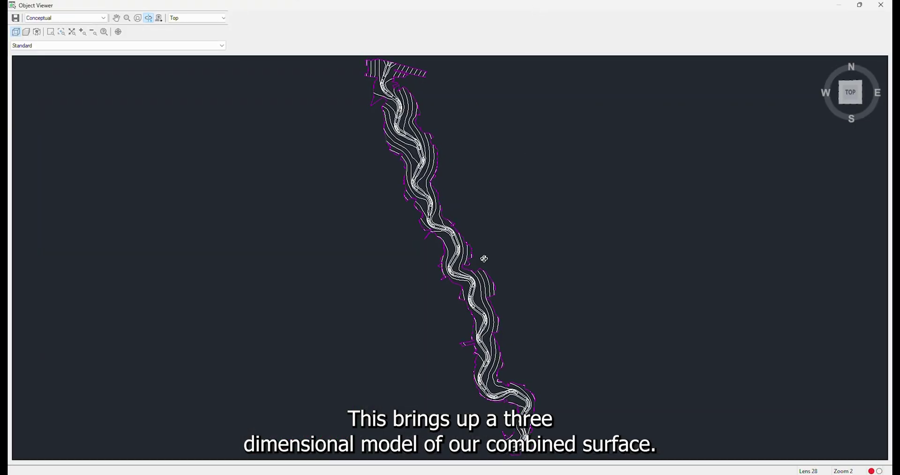
left_click_drag(386, 299, 331, 185)
scroll(474, 251, "up", 3)
left_click_drag(472, 255, 468, 198)
scroll(466, 249, "up", 1)
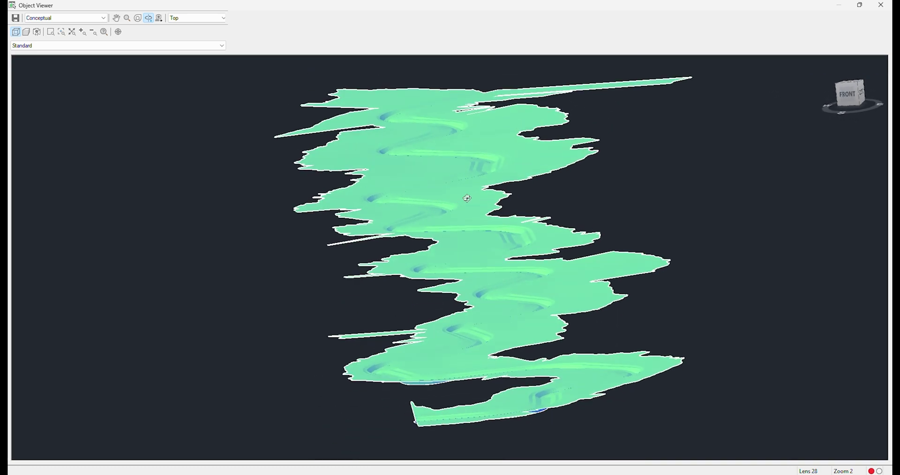
left_click(882, 6)
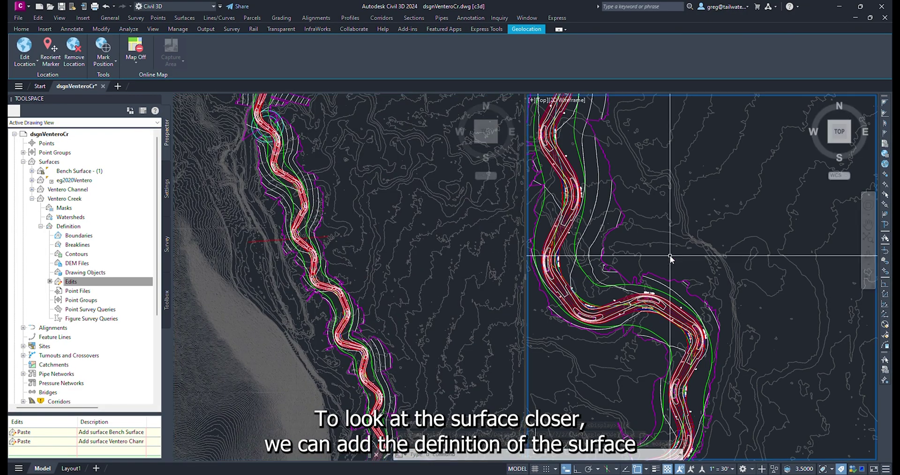
Step: Add a Ventero Creek surface profile with the style _rvr Road to the Check alignment's profile view, and close the event viewer
scroll(670, 256, "down", 8)
middle_click_drag(732, 272, 603, 263)
scroll(662, 291, "up", 8)
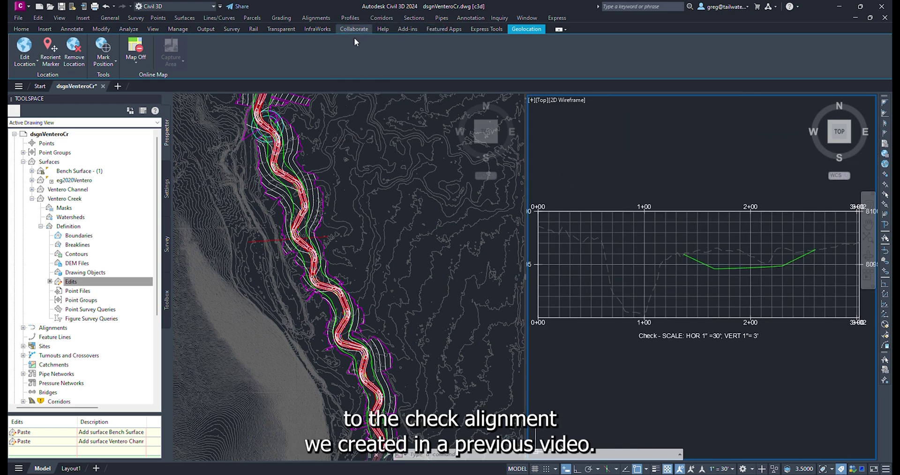
left_click(368, 165)
left_click(334, 195)
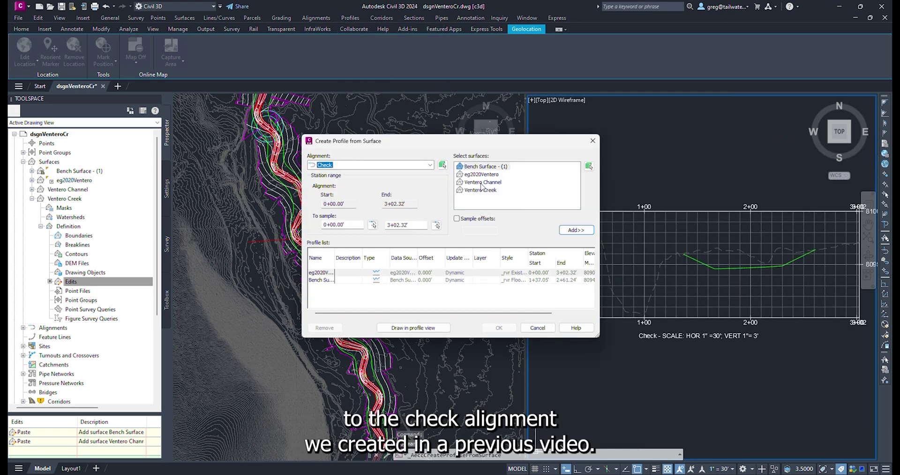
double_click(517, 288)
left_click(434, 236)
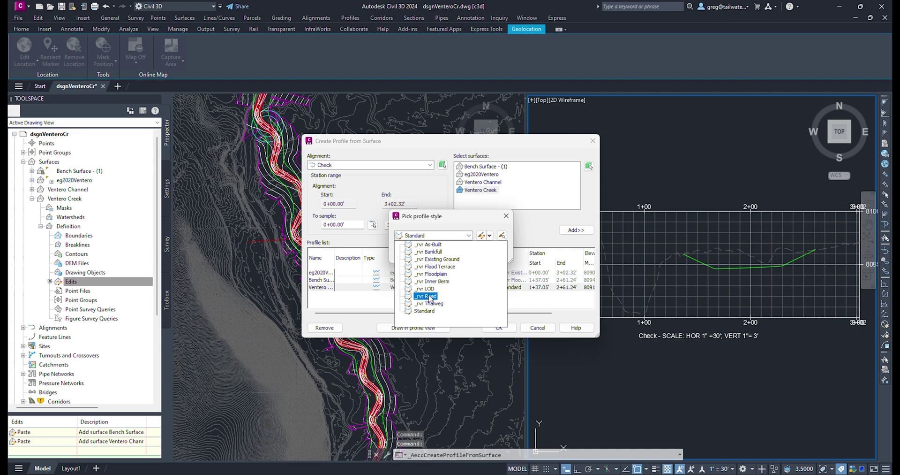
left_click(429, 296)
left_click(414, 254)
left_click(435, 328)
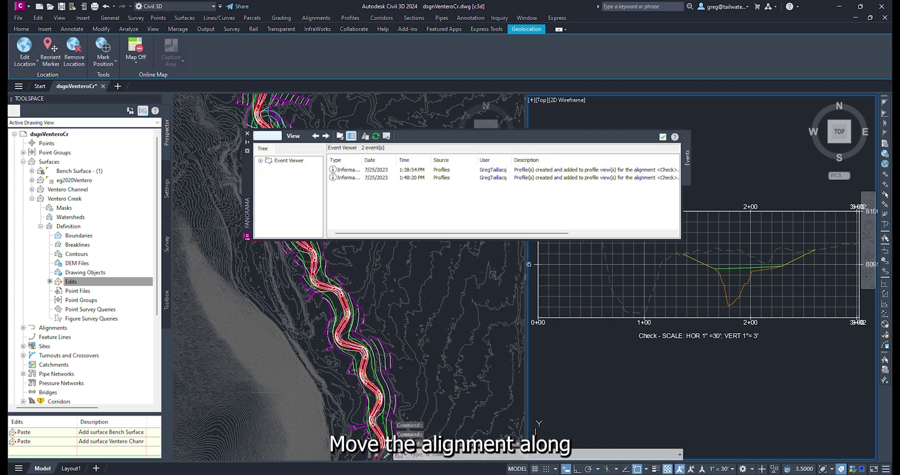
left_click(247, 133)
Step: Move the Check alignment to another channel crossing and reposition its western end to check the design cross-section there
left_click(276, 239)
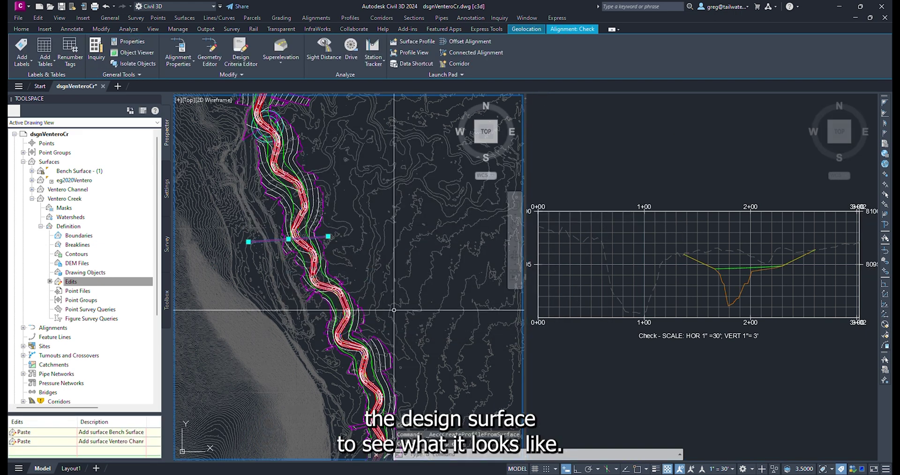
scroll(296, 239, "up", 4)
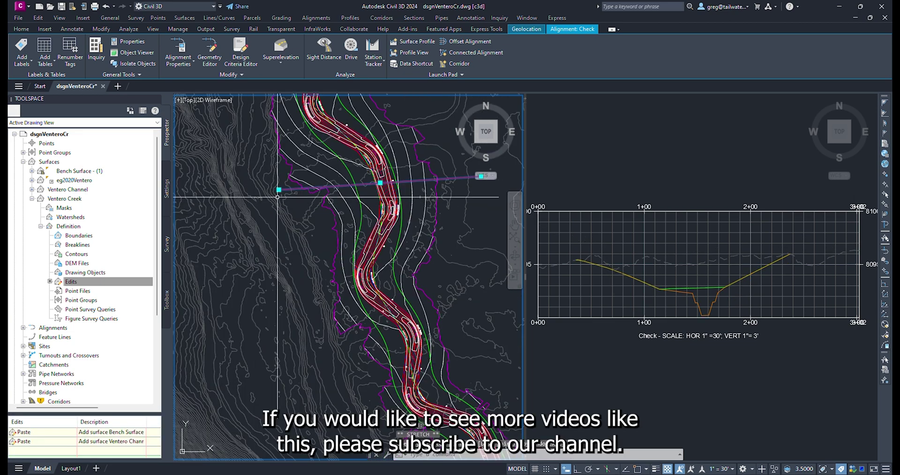
left_click(278, 192)
left_click(285, 209)
middle_click_drag(467, 174, 441, 230)
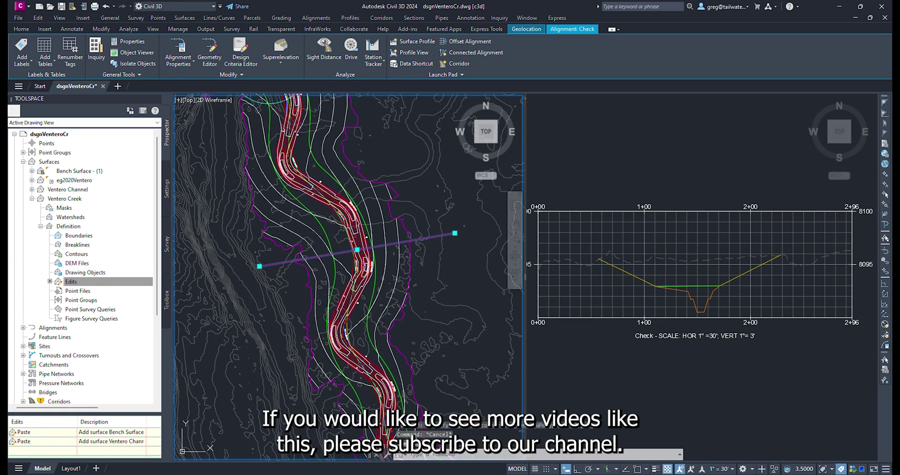
Step: Reposition the eastern end of the Check alignment farther upstream to check the cross-section at another channel crossing
left_click(455, 233)
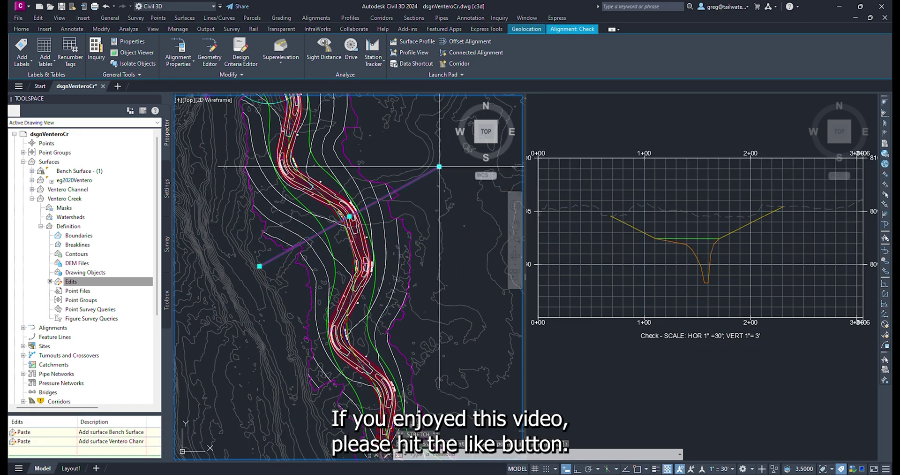
left_click(368, 119)
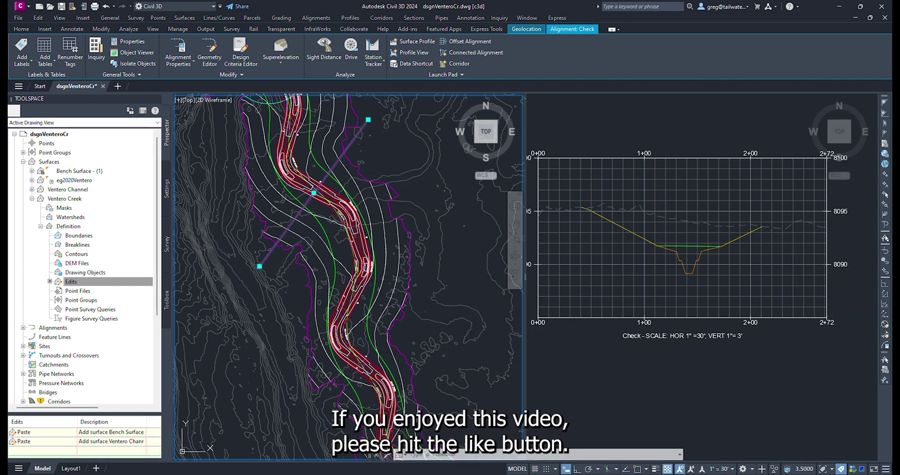
Step: Create a profile named TW - Ventero Cr on the Ventero Creek alignment from the thalweg 3D polyline using Stream Tools
left_click(606, 349)
scroll(638, 329, "down", 10)
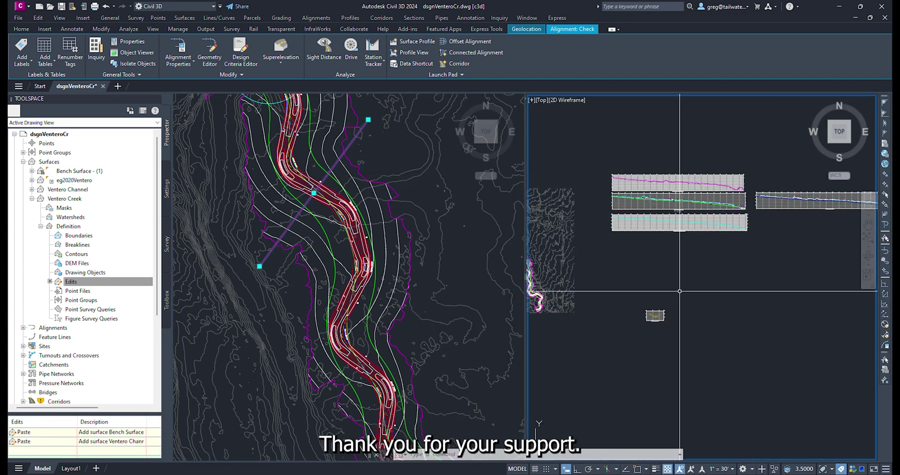
middle_click_drag(680, 291, 592, 372)
scroll(678, 275, "up", 14)
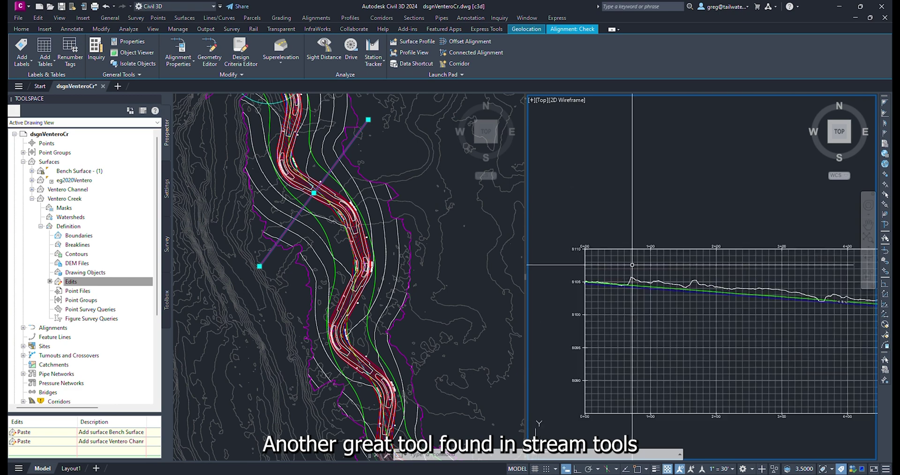
scroll(609, 267, "down", 2)
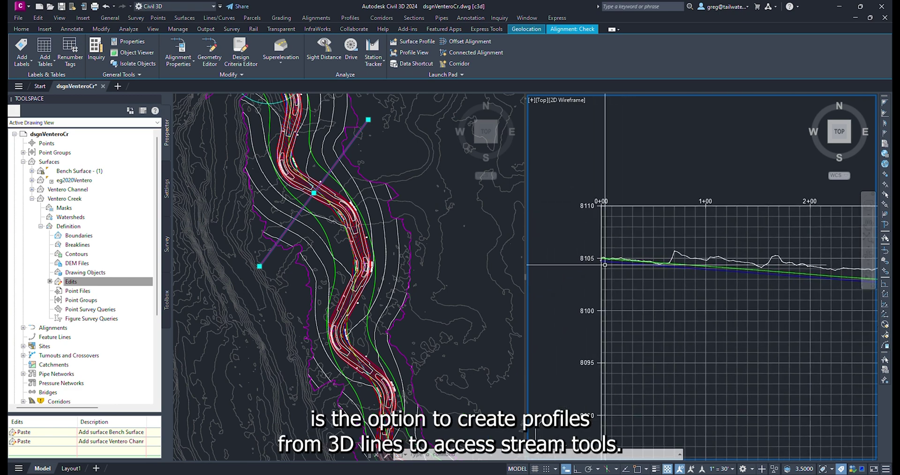
left_click(406, 29)
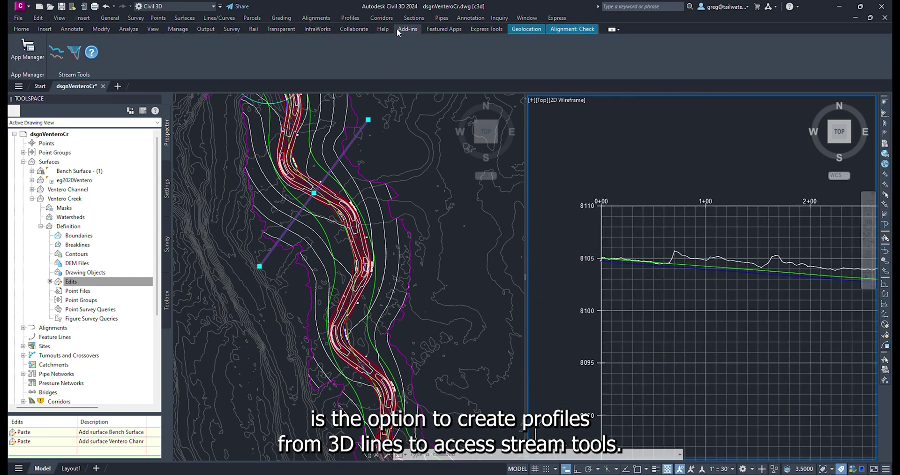
left_click(55, 53)
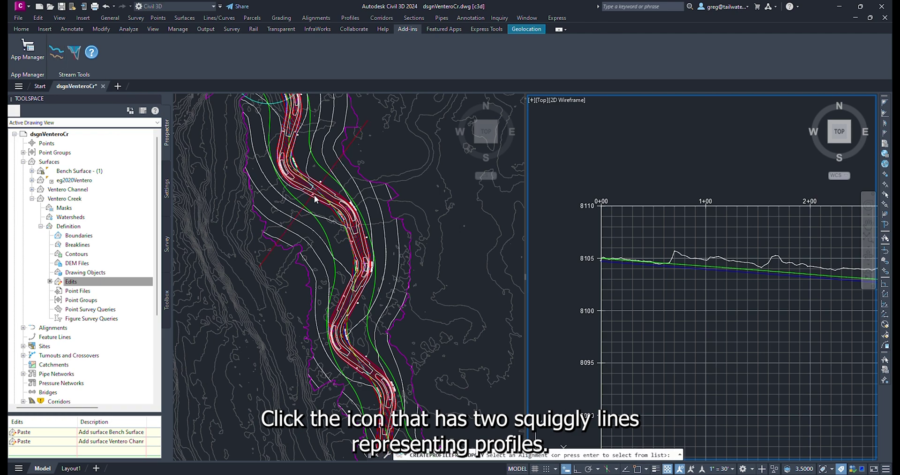
scroll(370, 219, "up", 6)
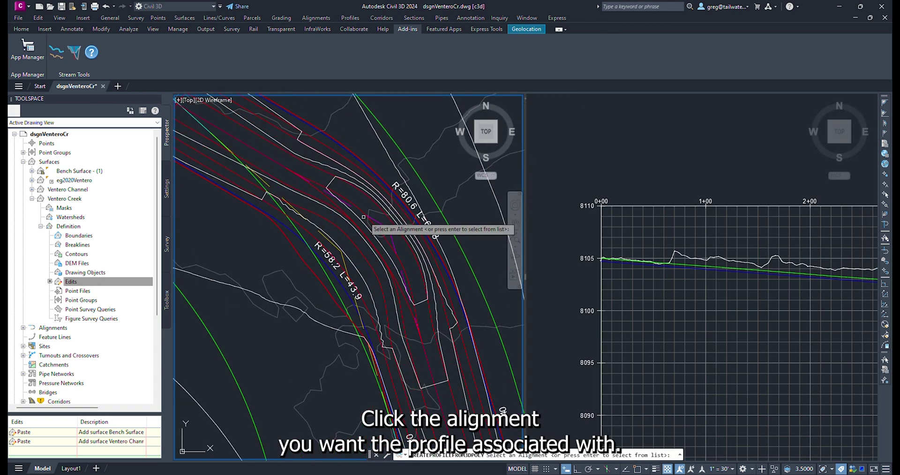
middle_click_drag(374, 229, 389, 258)
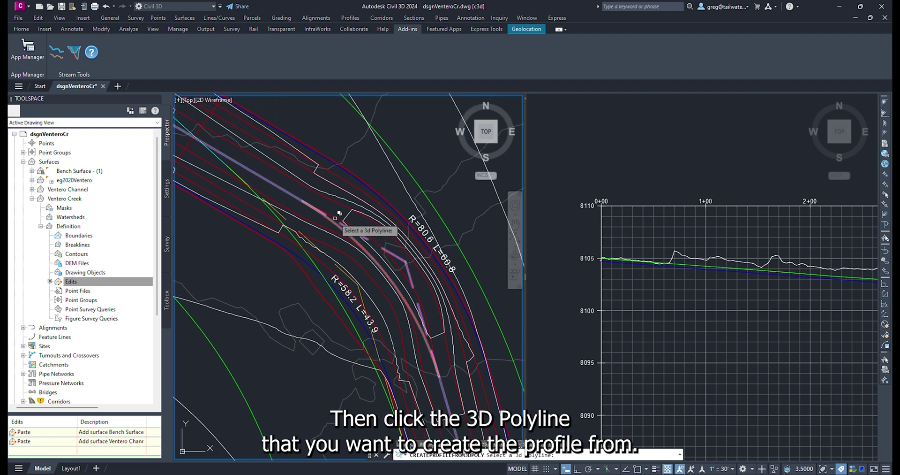
left_click(335, 217)
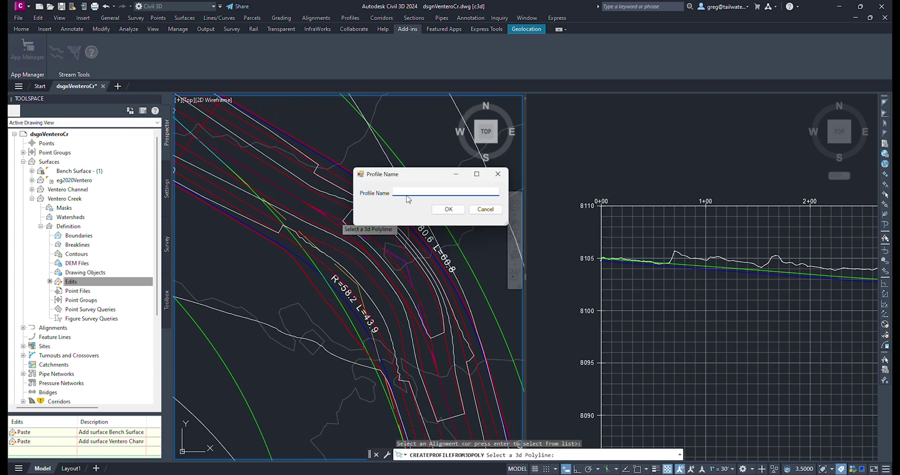
type("TW - Ventero Cr")
left_click(448, 209)
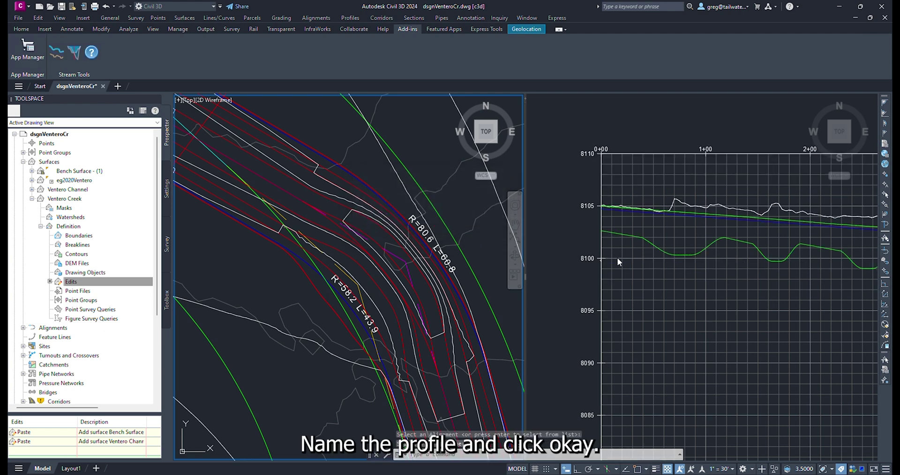
Step: Change the object style of the TW - Ventero Cr profile to one that draws it as a red line
left_click(617, 257)
left_click(617, 234)
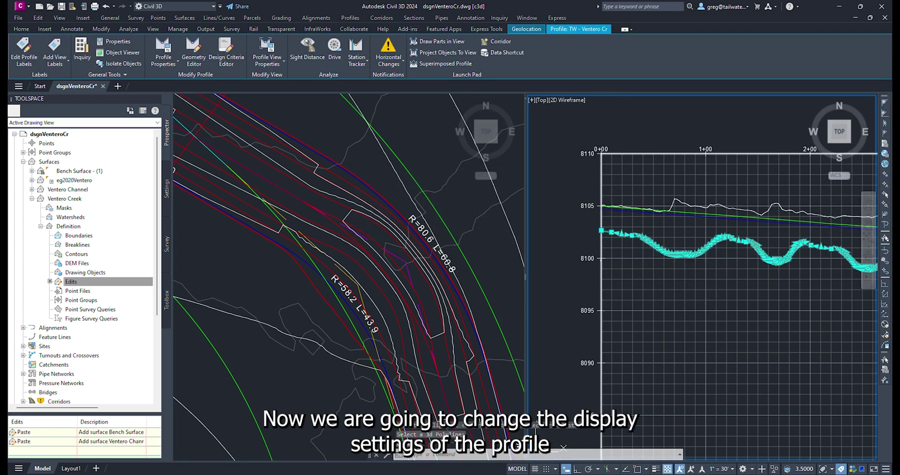
right_click(615, 237)
left_click(642, 333)
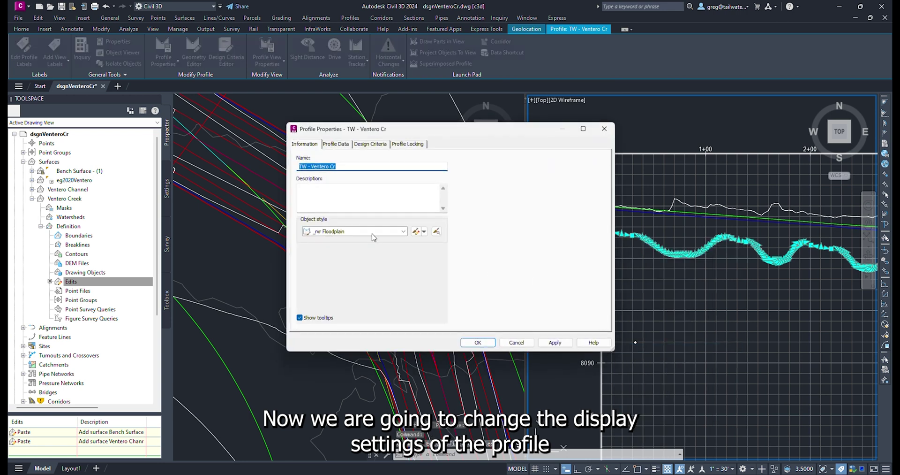
left_click(402, 231)
left_click(338, 303)
left_click(478, 342)
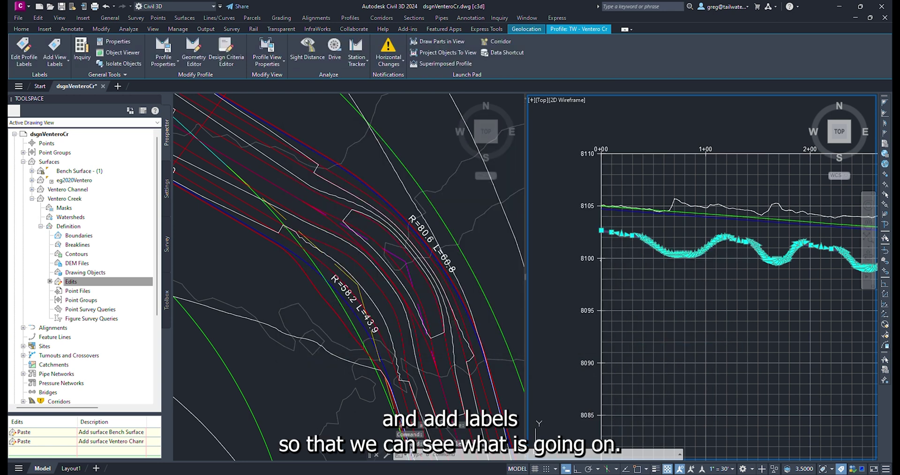
Step: Label the TW - Ventero Cr profile by importing the _rvr Thalweg label set
right_click(619, 307)
left_click(647, 249)
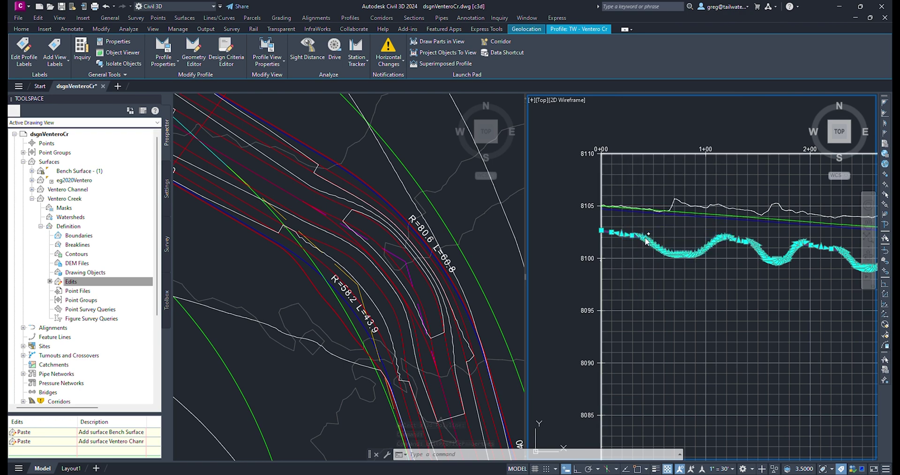
left_click(483, 317)
left_click(465, 233)
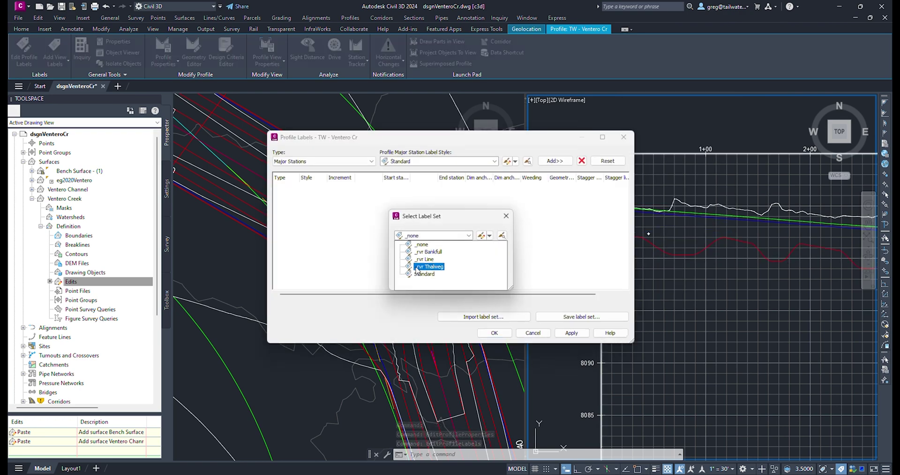
left_click(429, 263)
left_click(411, 279)
left_click(495, 333)
left_click(631, 259)
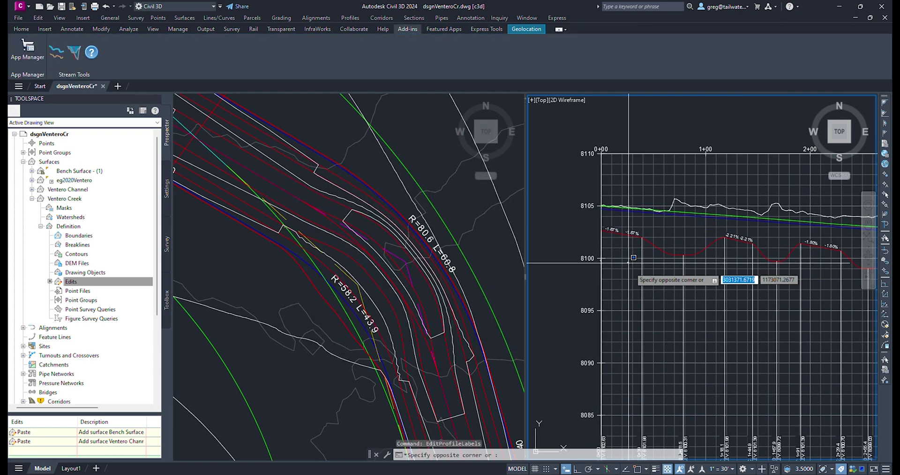
Step: Turn on station tracking for the Ventero Creek profile view and compare the profile's riffles and pools with the plan alignment
left_click(483, 298)
scroll(356, 197, "down", 10)
middle_click_drag(338, 173, 301, 101)
scroll(407, 125, "up", 8)
left_click(609, 237)
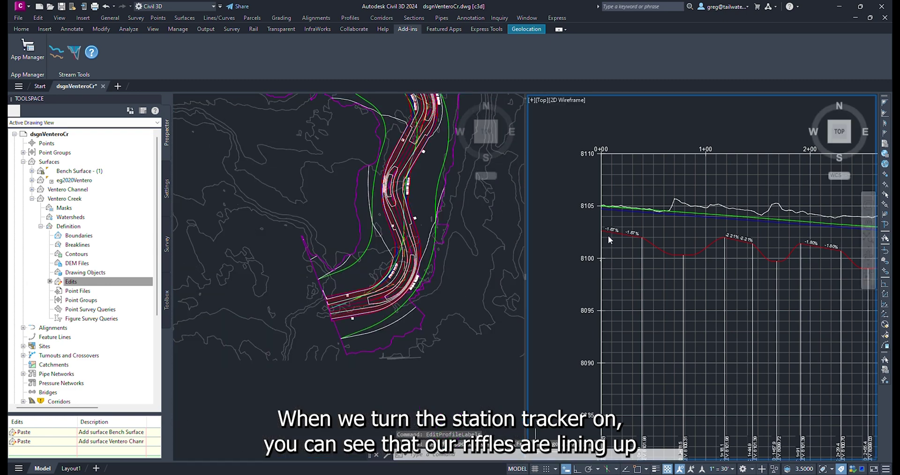
left_click(619, 217)
left_click(363, 60)
left_click(373, 113)
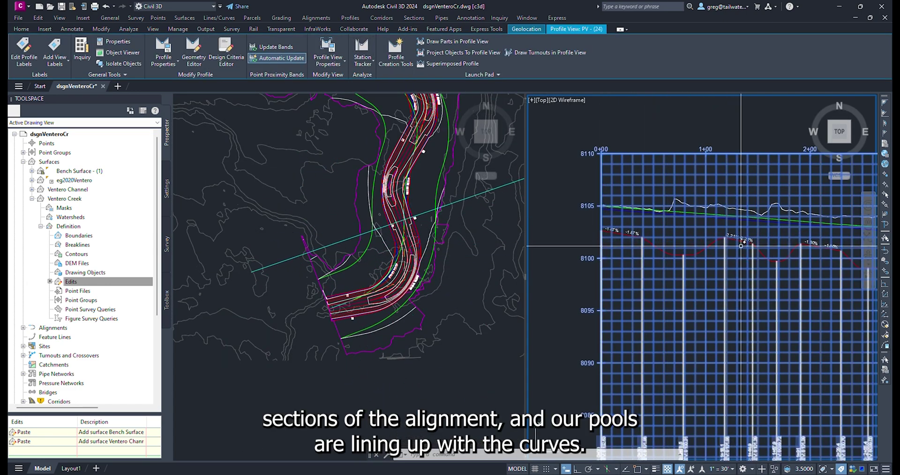
middle_click_drag(832, 258, 743, 255)
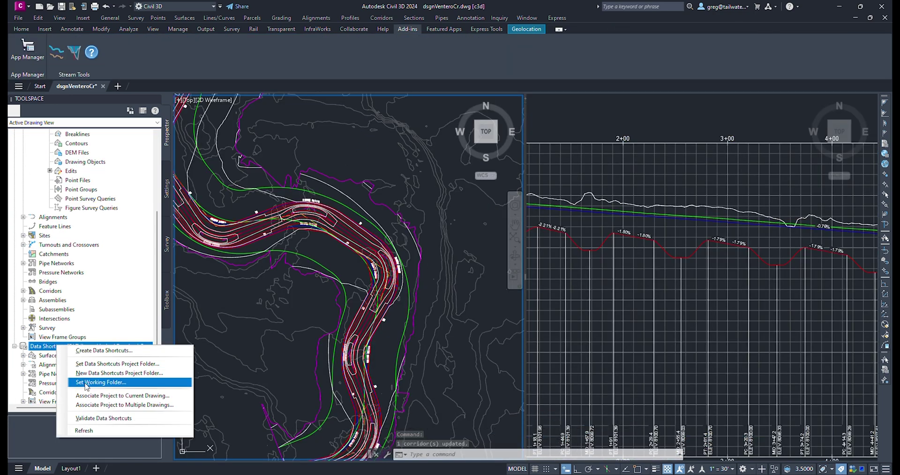
Step: Set the data shortcuts working folder to the example folder on the Desktop
left_click(94, 388)
left_click(379, 238)
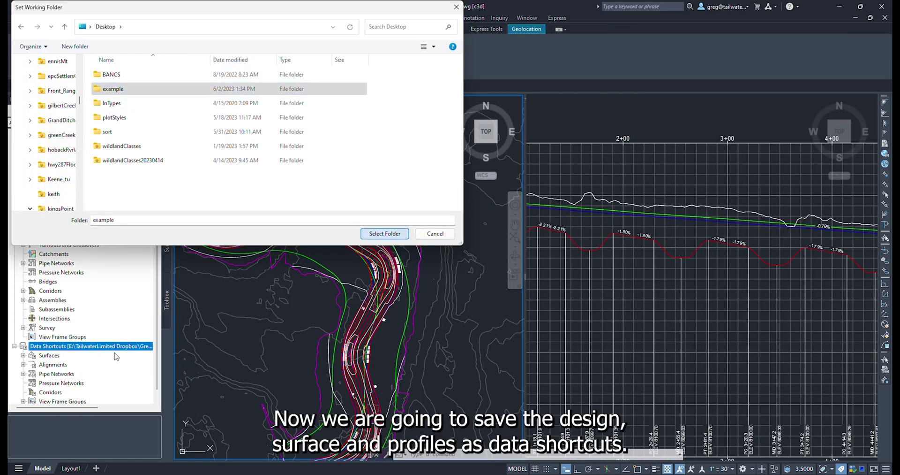
Step: Start creating data shortcuts, including the Ventero Creek surface and the Ventero Creek centerline alignment with all its profiles
right_click(102, 347)
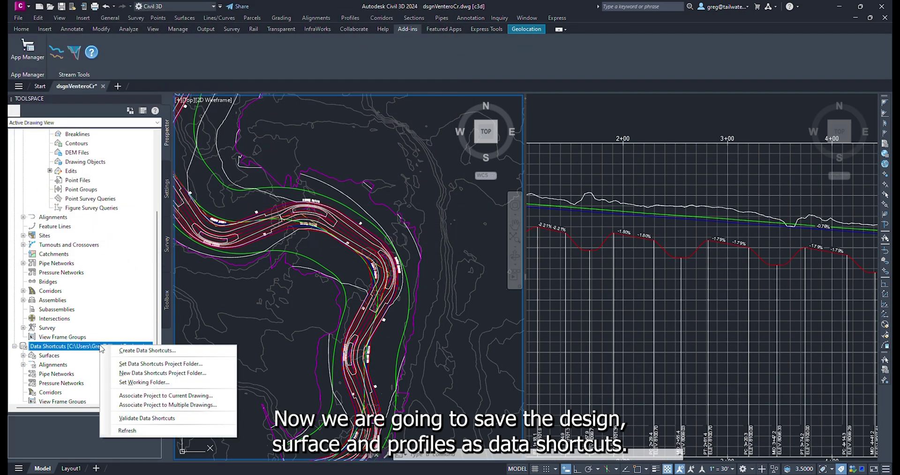
left_click(125, 352)
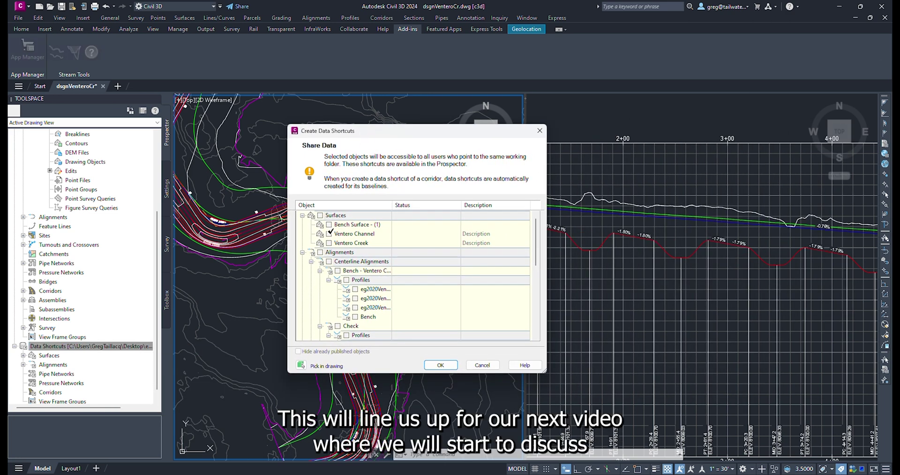
scroll(335, 271, "down", 3)
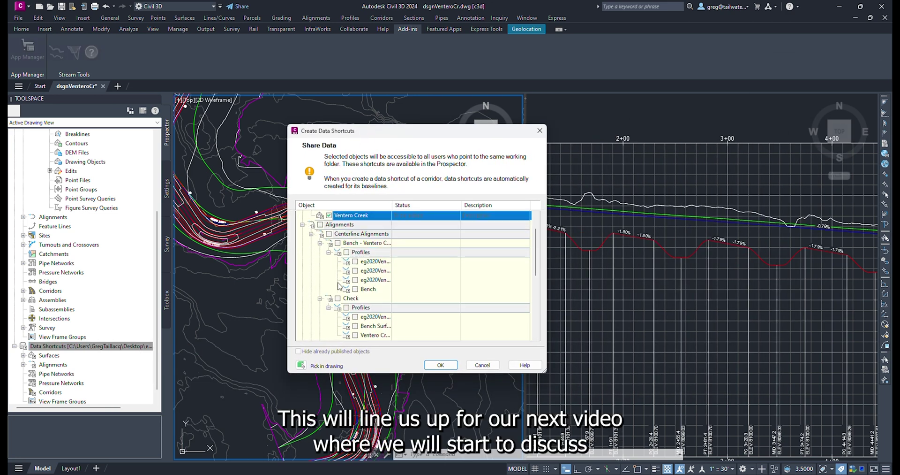
left_click(337, 289)
scroll(368, 305, "down", 1)
scroll(370, 300, "down", 1)
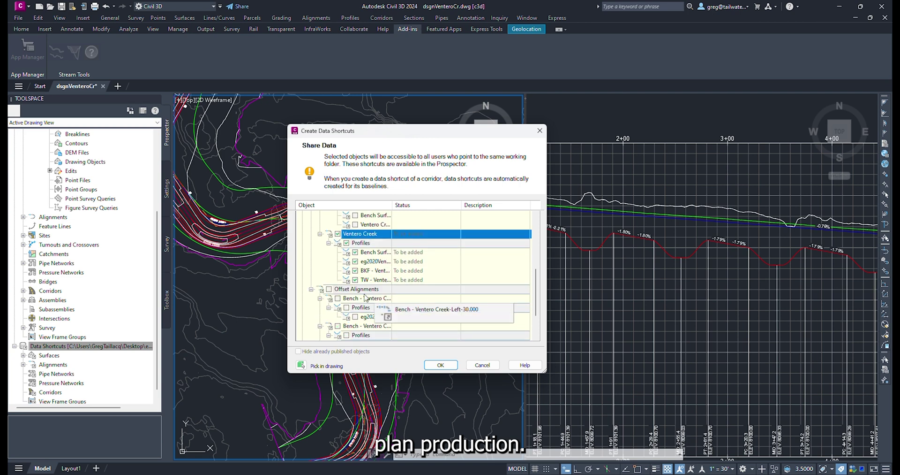
Step: Include the offset alignments, exclude the profiles of both bench offsets, and create the data shortcuts
left_click(329, 289)
scroll(354, 297, "down", 1)
left_click(347, 279)
left_click(347, 307)
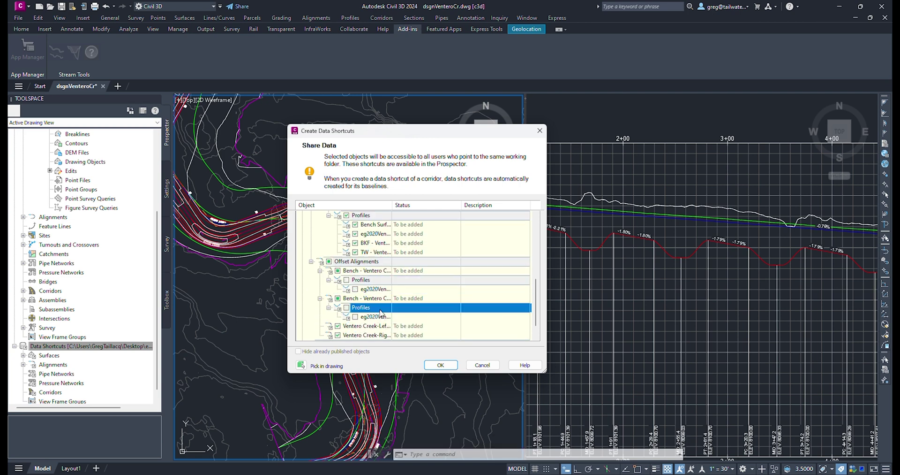
scroll(356, 302, "down", 1)
left_click(441, 366)
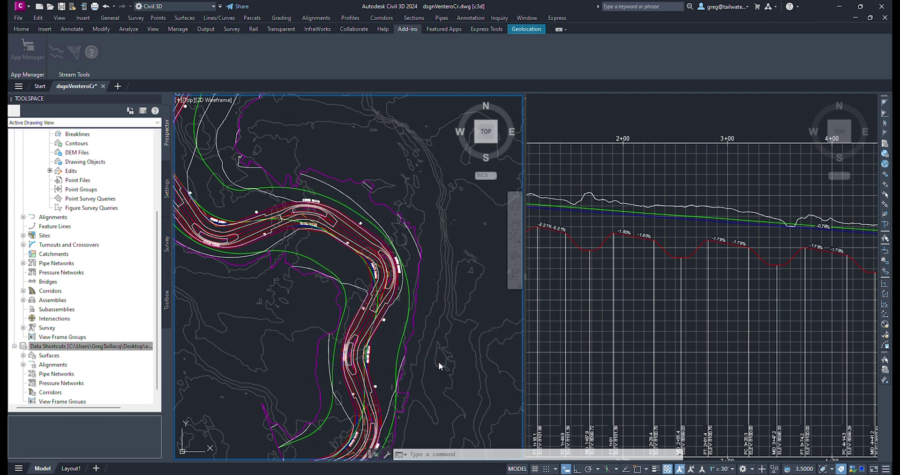